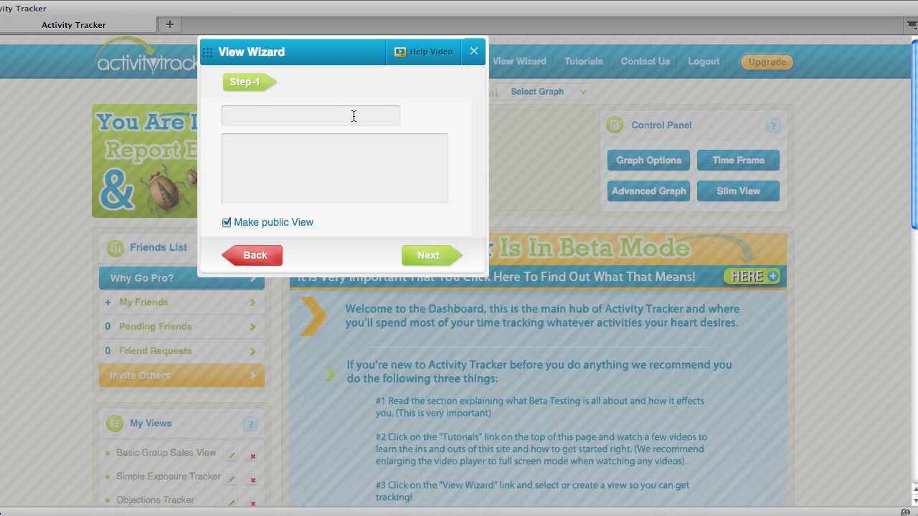
Step: Name the new public view "Simple Recruiting View", describe it as "Simple Recruiting View Example", and continue to the layout
{"action": "type", "text": "Simple Recruiting View"}
{"action": "key", "text": "Tab"}
{"action": "type", "text": "Simple Recruiting View"}
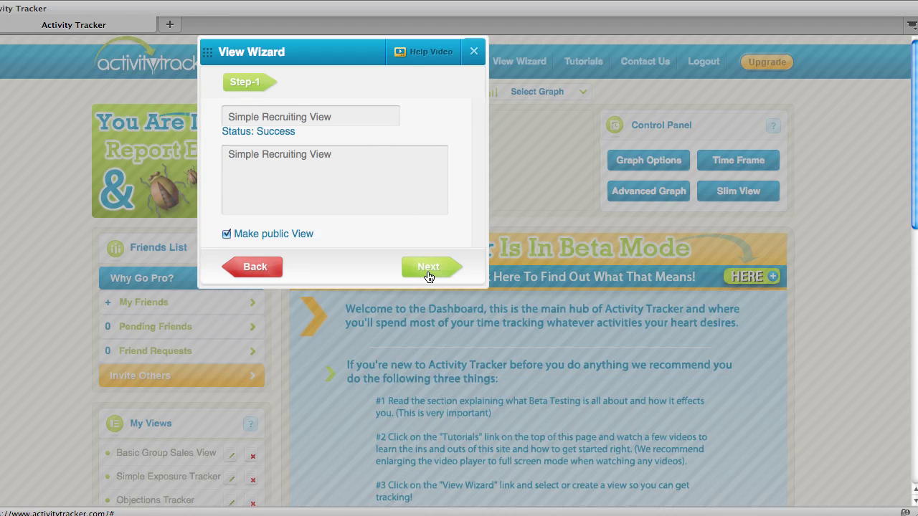
{"action": "type", "text": "Example"}
{"action": "left_click", "coordinate": [444, 271]}
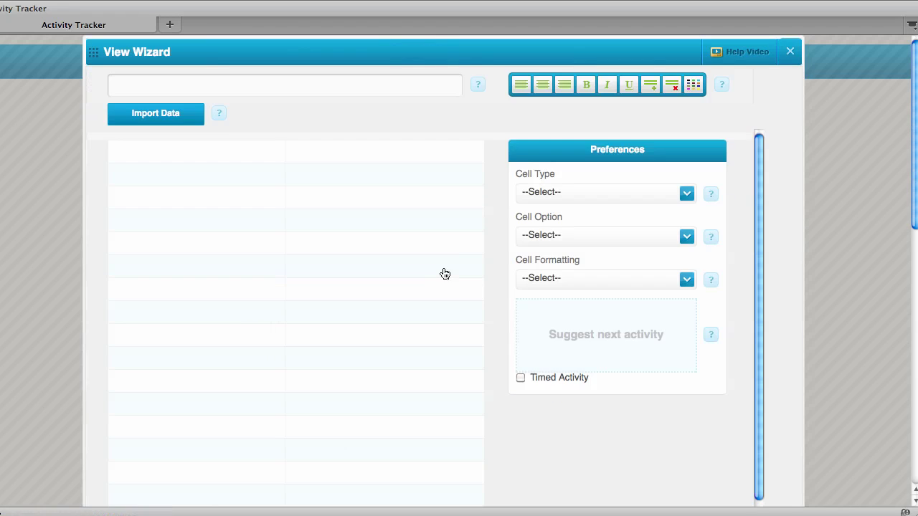
Step: Enter the activity labels Calls, Connects and Sizzles in the first three rows of the first column
{"action": "left_click", "coordinate": [229, 160]}
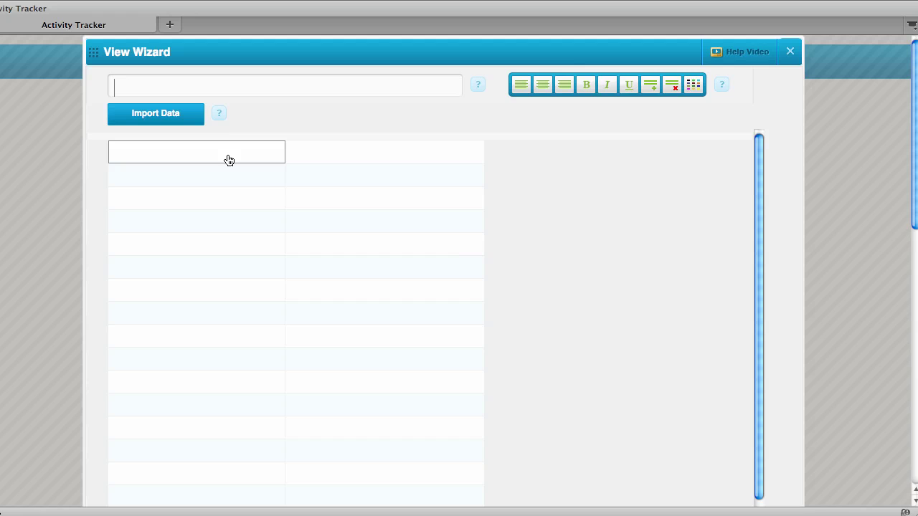
{"action": "type", "text": "Calls"}
{"action": "key", "text": "Return"}
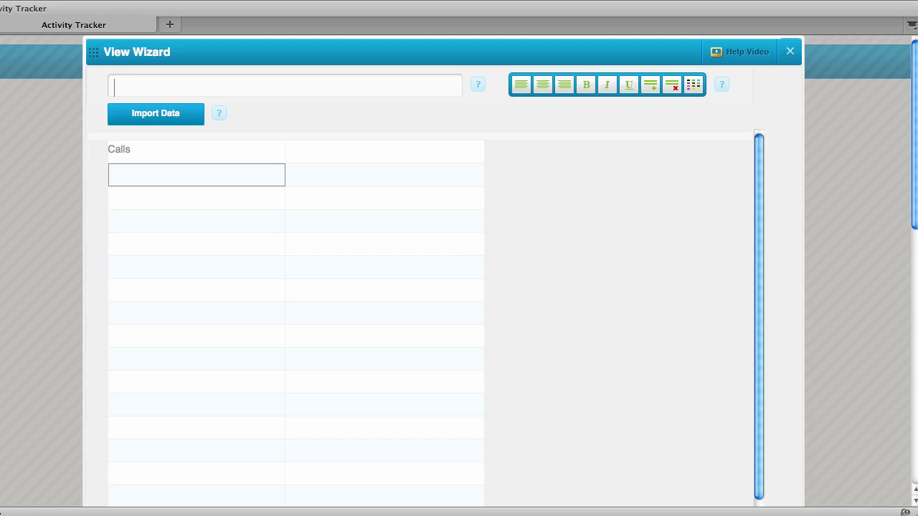
{"action": "type", "text": "Connects"}
{"action": "key", "text": "Up"}
{"action": "key", "text": "Down"}
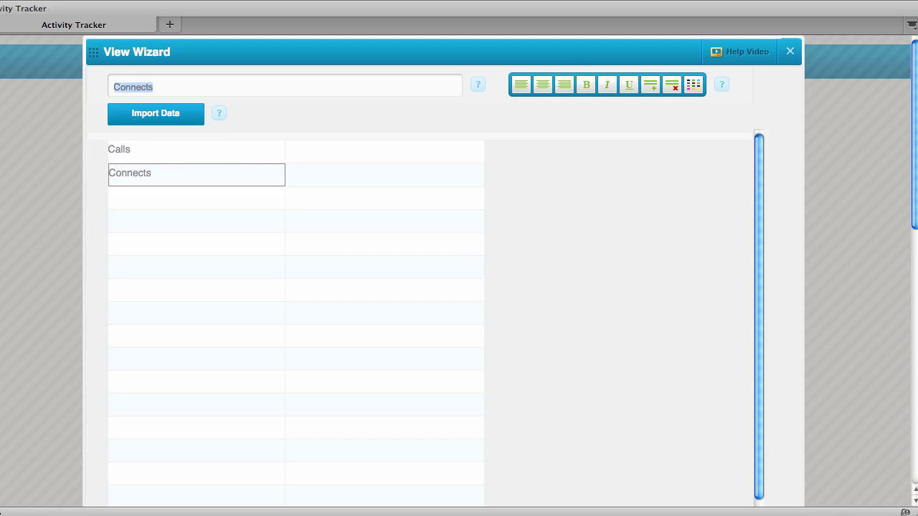
{"action": "key", "text": "Down"}
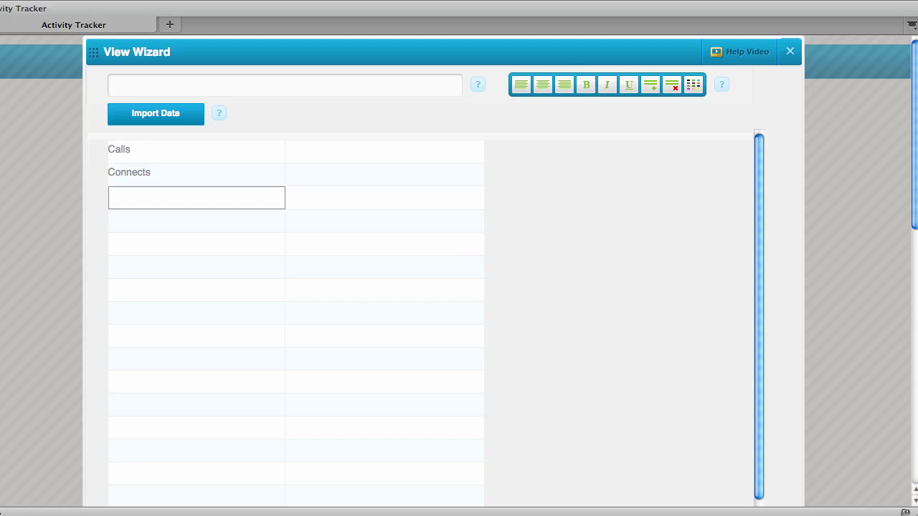
{"action": "type", "text": "Sizzles"}
{"action": "key", "text": "Return"}
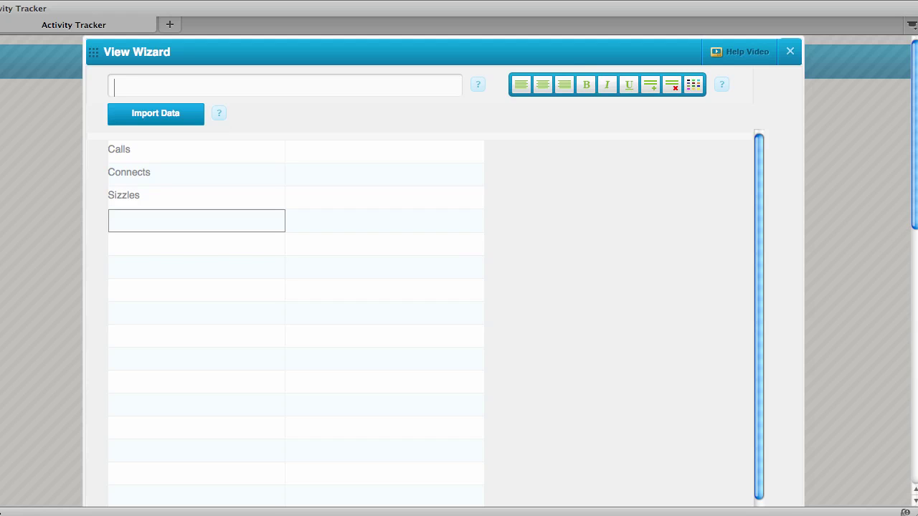
Step: Add the labels Appts, Presentations and Sales in the next three rows below Sizzles
{"action": "type", "text": "Appts"}
{"action": "key", "text": "Return"}
{"action": "type", "text": "P("}
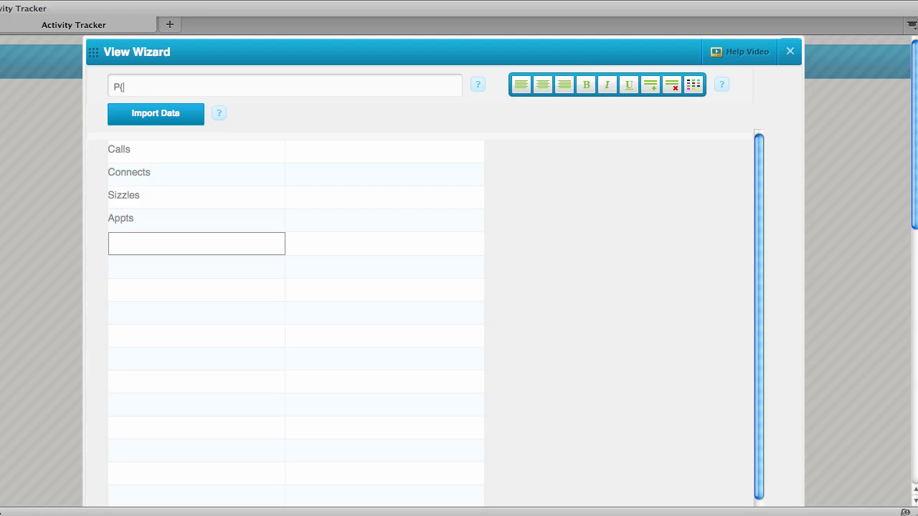
{"action": "key", "text": "BackSpace"}
{"action": "type", "text": "resentations"}
{"action": "key", "text": "Return"}
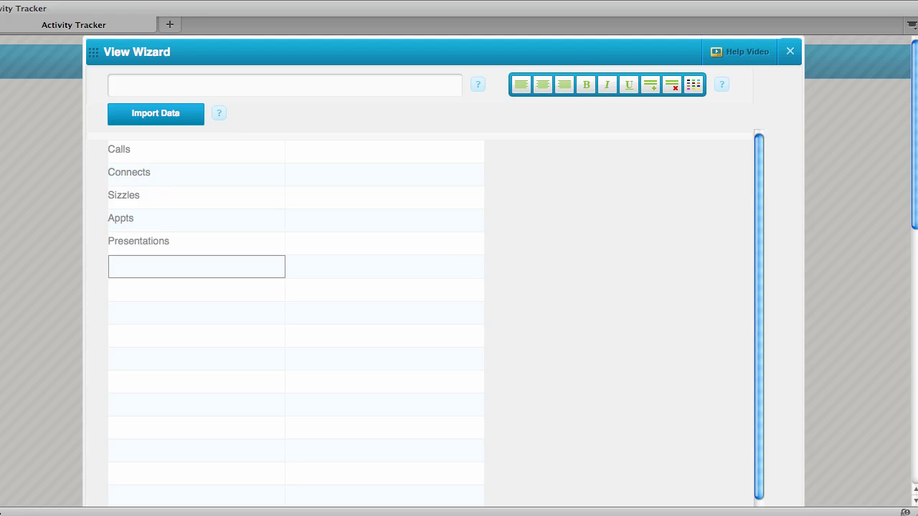
{"action": "type", "text": "Sales"}
{"action": "key", "text": "Up"}
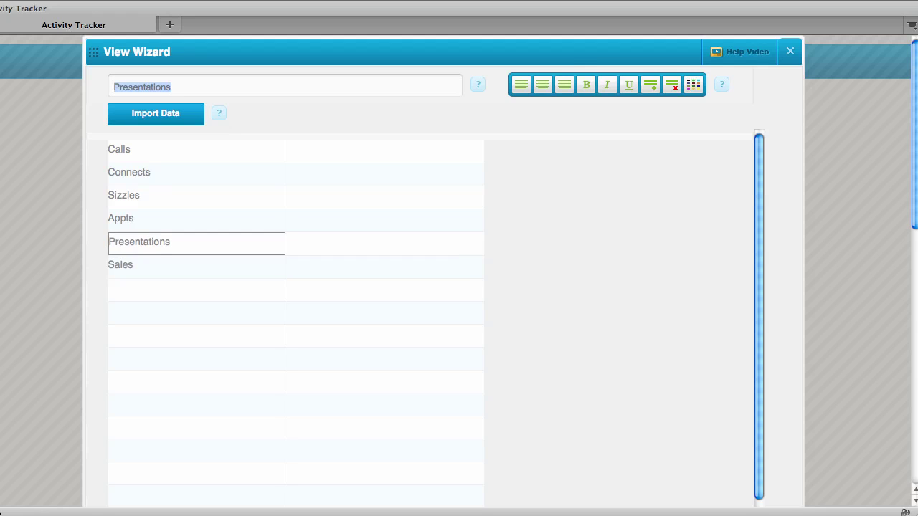
Step: Configure the cell beside Calls as a field with the standard option and general formatting
{"action": "key", "text": "Down"}
{"action": "key", "text": "Down"}
{"action": "key", "text": "Up"}
{"action": "key", "text": "Up"}
{"action": "key", "text": "Up"}
{"action": "key", "text": "Up"}
{"action": "key", "text": "Up"}
{"action": "key", "text": "Up"}
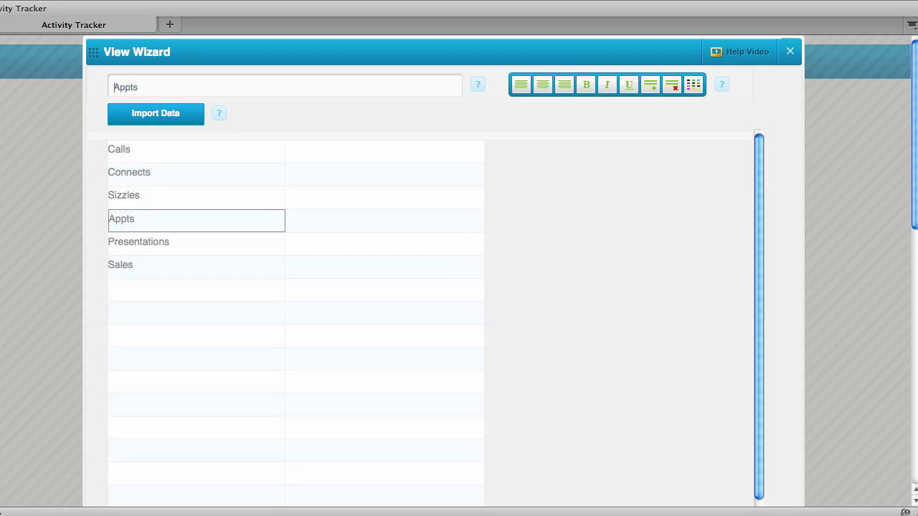
{"action": "key", "text": "Right"}
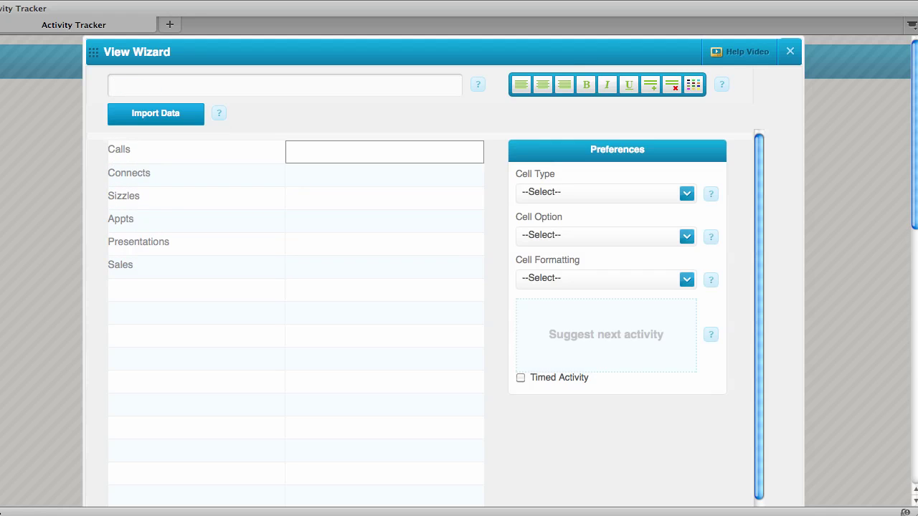
{"action": "key", "text": "Left"}
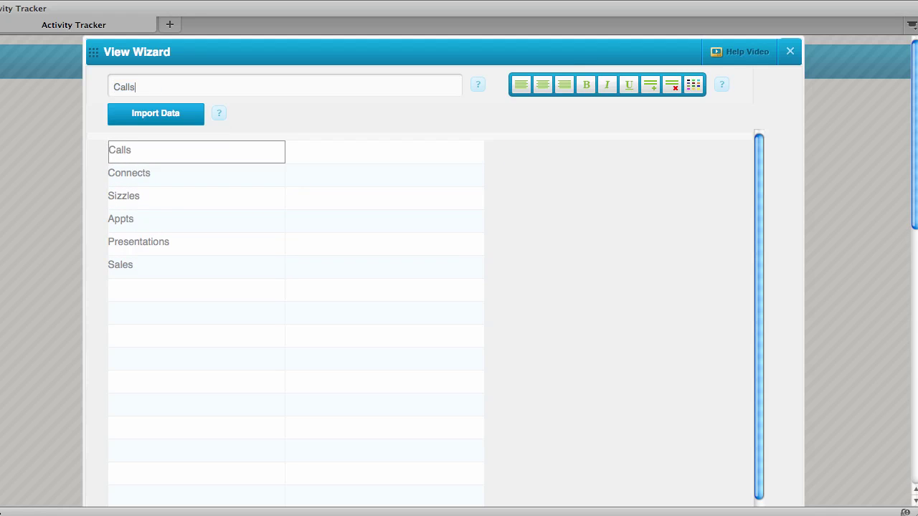
{"action": "key", "text": "Right"}
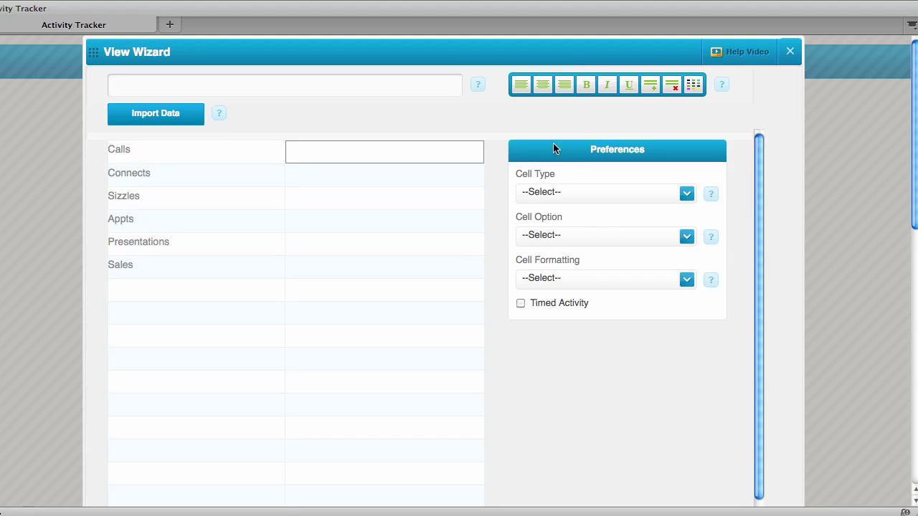
{"action": "left_click", "coordinate": [599, 199]}
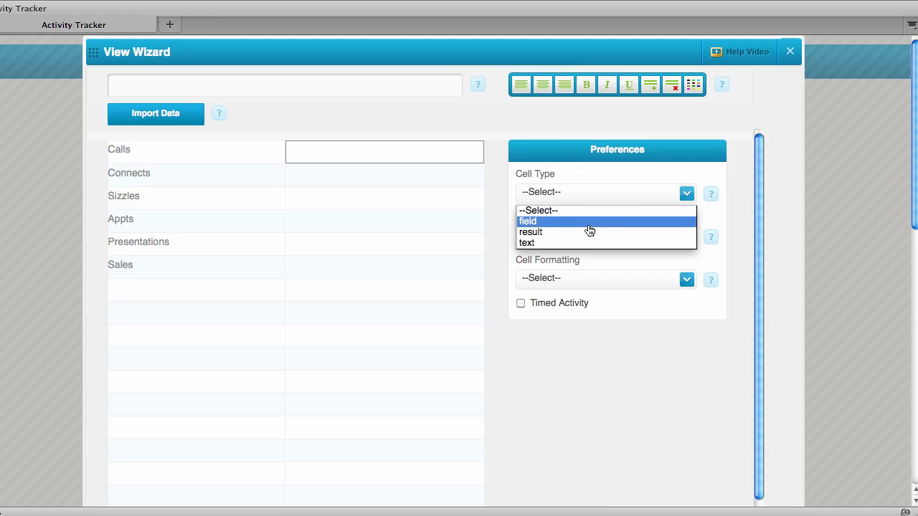
{"action": "left_click", "coordinate": [588, 222]}
{"action": "left_click", "coordinate": [581, 237]}
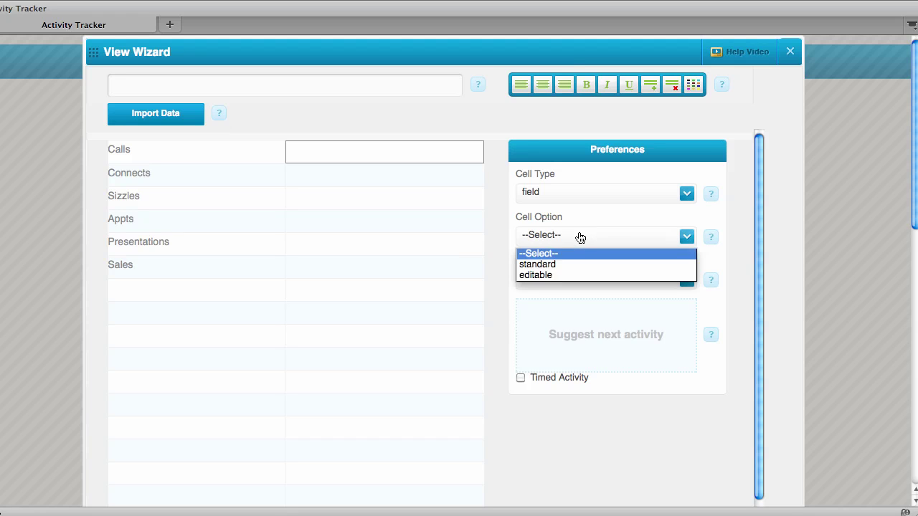
{"action": "left_click", "coordinate": [570, 265]}
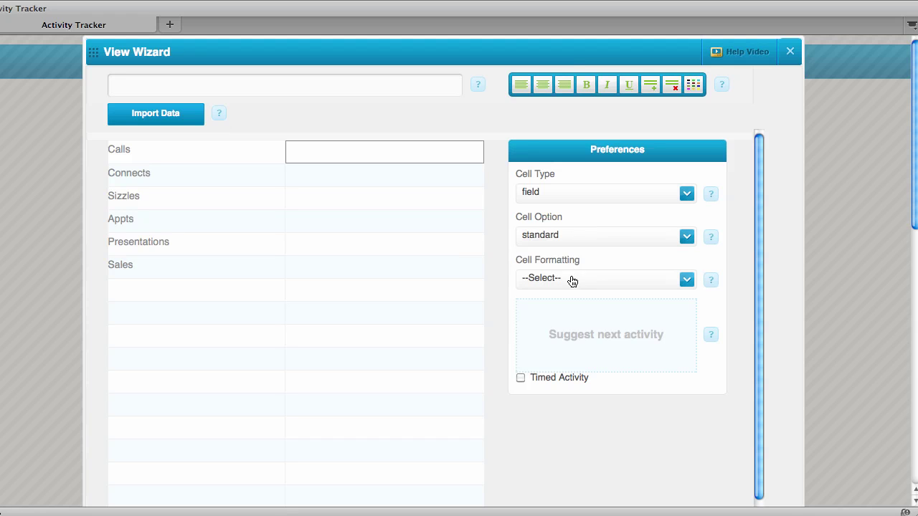
{"action": "left_click", "coordinate": [572, 281]}
{"action": "left_click", "coordinate": [569, 308]}
Step: Check the preferences of the value cells beside the labels from Calls to Sales
{"action": "left_click", "coordinate": [375, 180]}
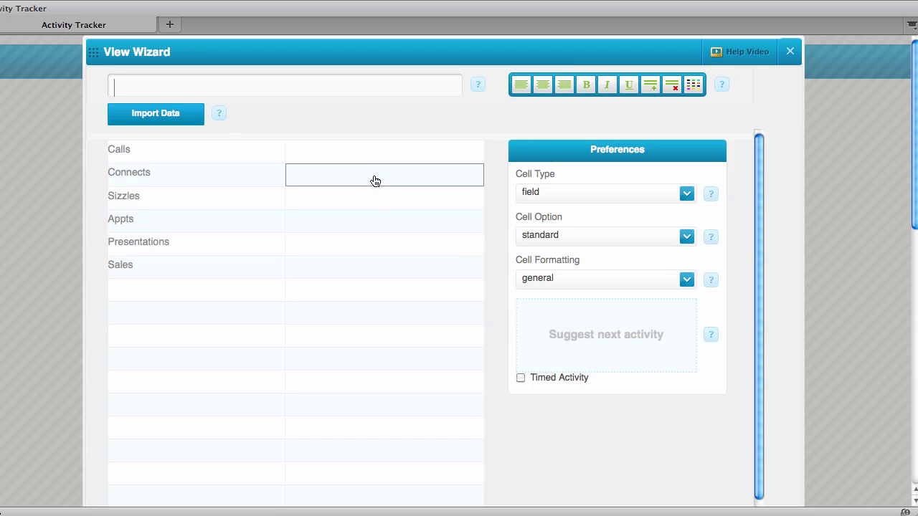
{"action": "left_click", "coordinate": [362, 157]}
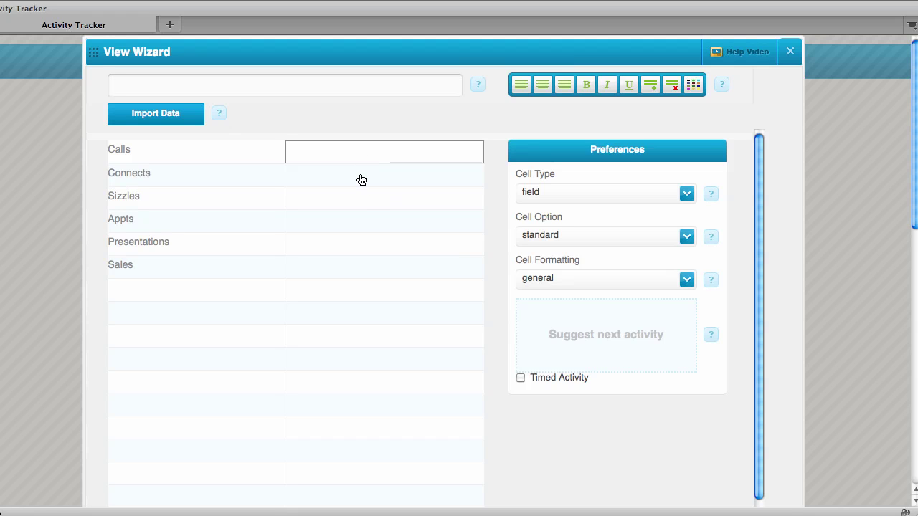
{"action": "left_click", "coordinate": [361, 178]}
{"action": "left_click", "coordinate": [361, 202]}
{"action": "left_click", "coordinate": [361, 229]}
{"action": "left_click", "coordinate": [360, 246]}
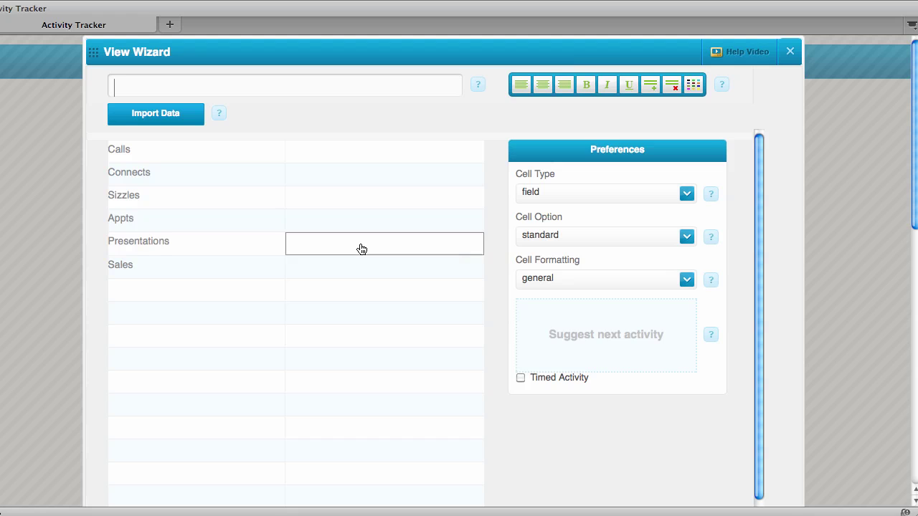
{"action": "left_click", "coordinate": [359, 266]}
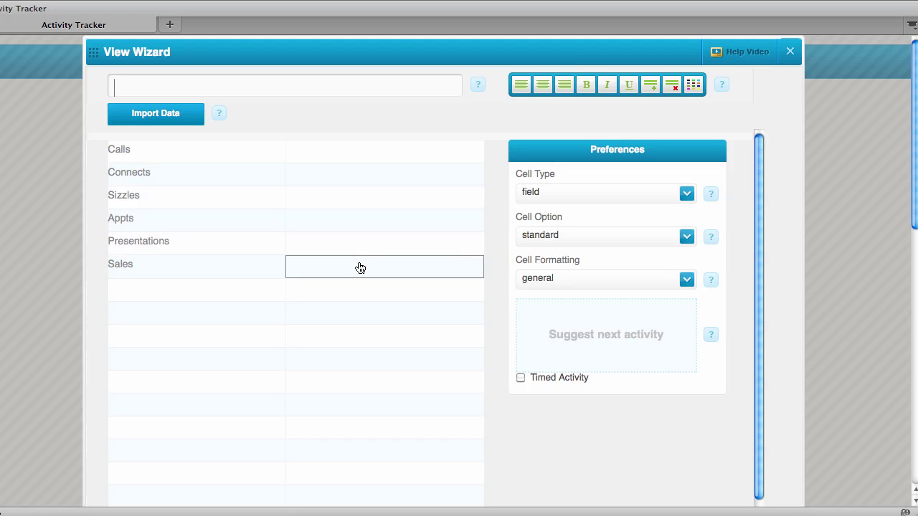
Step: Enter the values 20 for Calls, 10 for Connects and 5 for Sizzles in the second column
{"action": "left_click", "coordinate": [357, 160]}
{"action": "left_click", "coordinate": [356, 176]}
{"action": "left_click", "coordinate": [356, 156]}
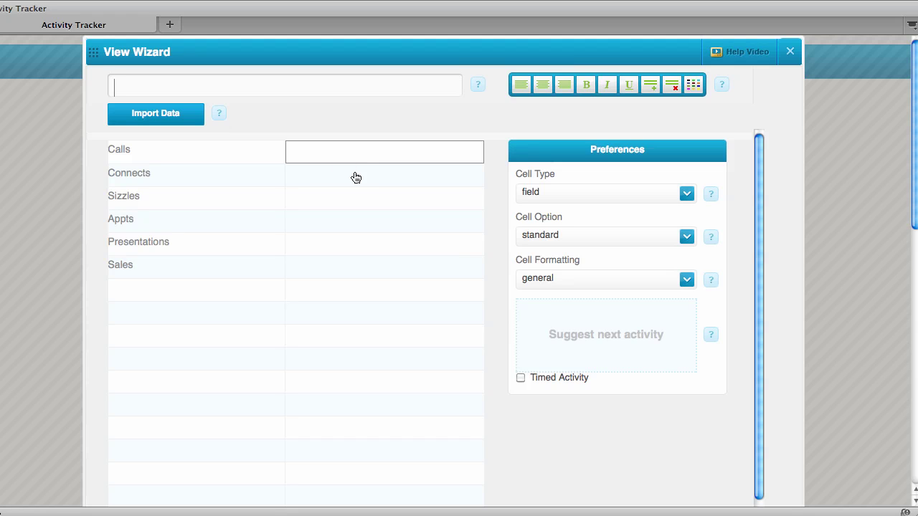
{"action": "type", "text": "20"}
{"action": "key", "text": "Return"}
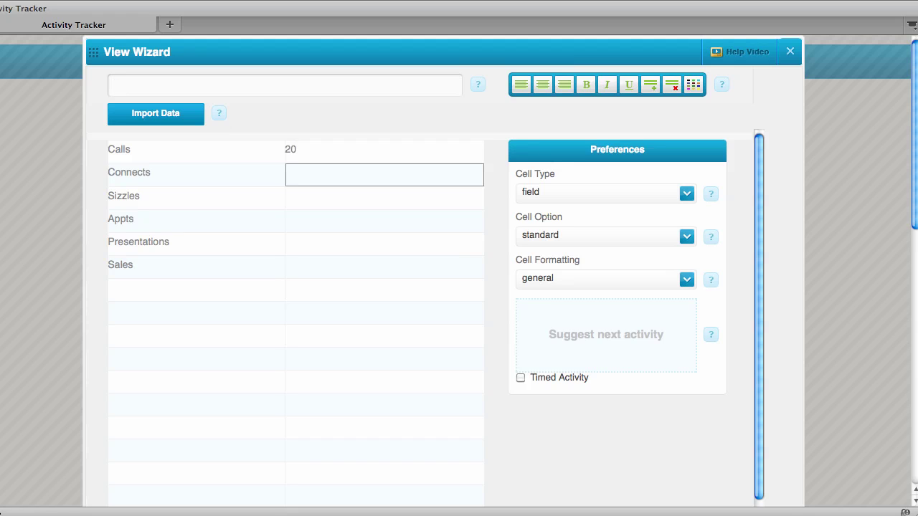
{"action": "type", "text": "10"}
{"action": "key", "text": "Return"}
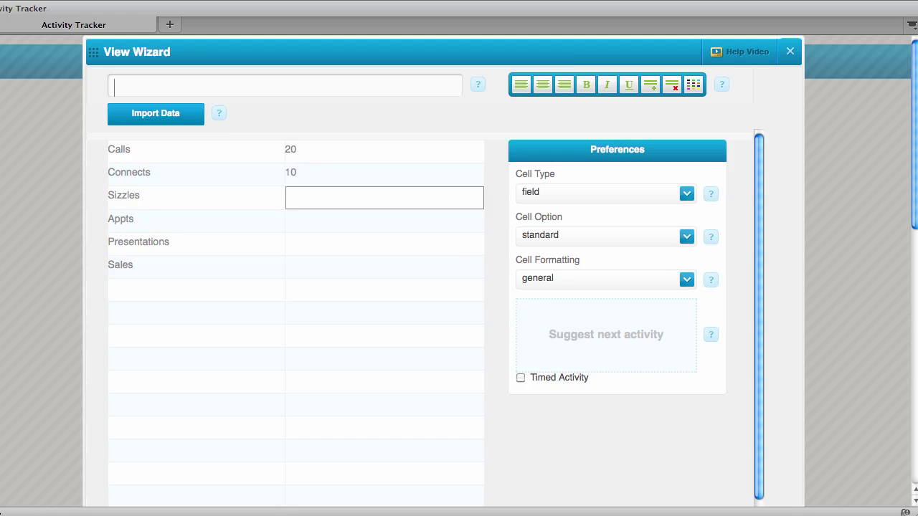
{"action": "type", "text": "5"}
{"action": "key", "text": "Return"}
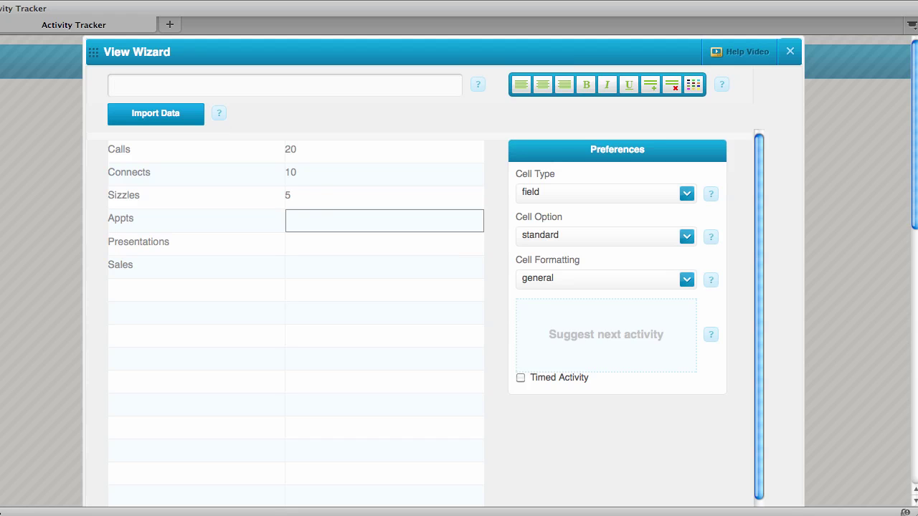
Step: Enter the values 4 for Appts, 2 for Presentations and 1 for Sales in the second column
{"action": "type", "text": "2"}
{"action": "key", "text": "BackSpace"}
{"action": "type", "text": "4"}
{"action": "key", "text": "Return"}
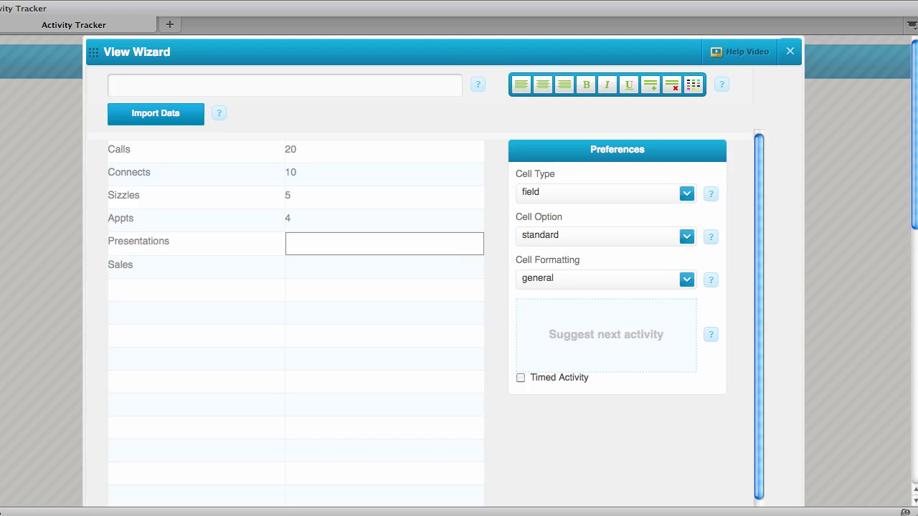
{"action": "type", "text": "2"}
{"action": "key", "text": "Return"}
{"action": "type", "text": "1"}
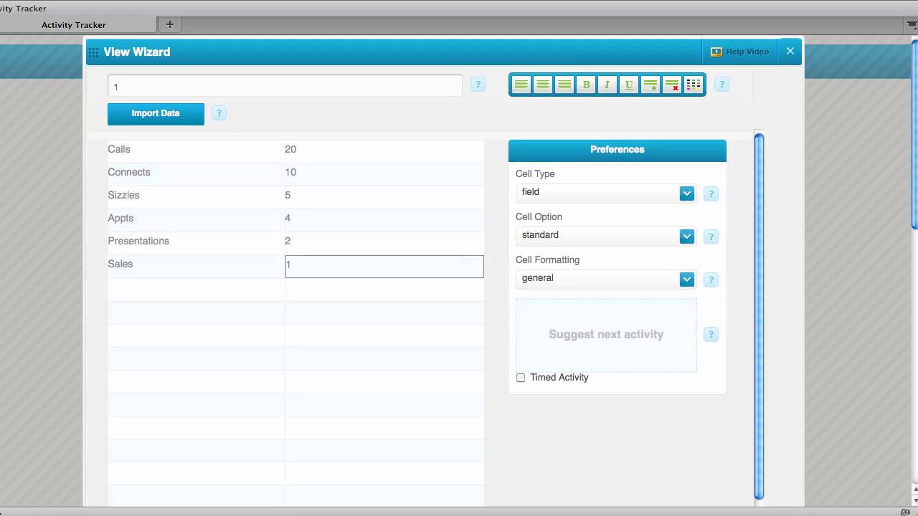
{"action": "key", "text": "Return"}
Step: Add a bold, centred "Results" heading in the first column, leaving one empty row below Sales
{"action": "key", "text": "Down"}
{"action": "key", "text": "Down"}
{"action": "key", "text": "Left"}
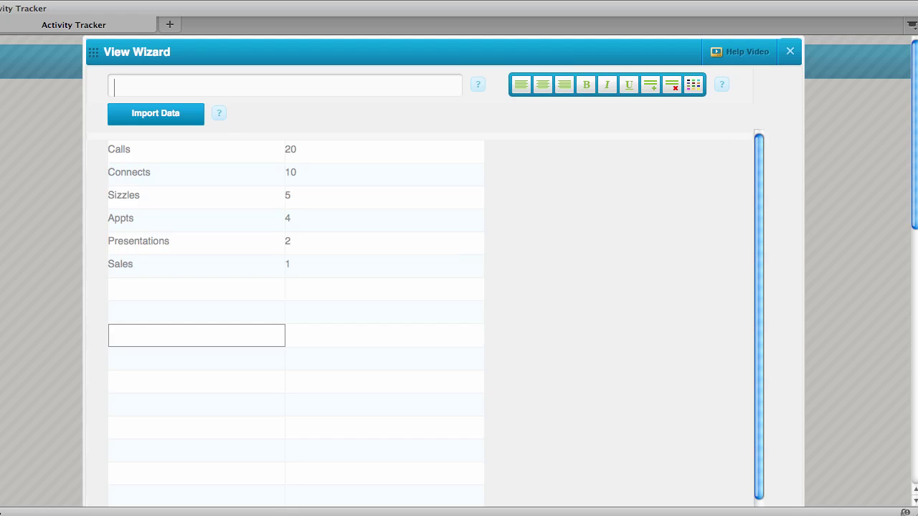
{"action": "key", "text": "Up"}
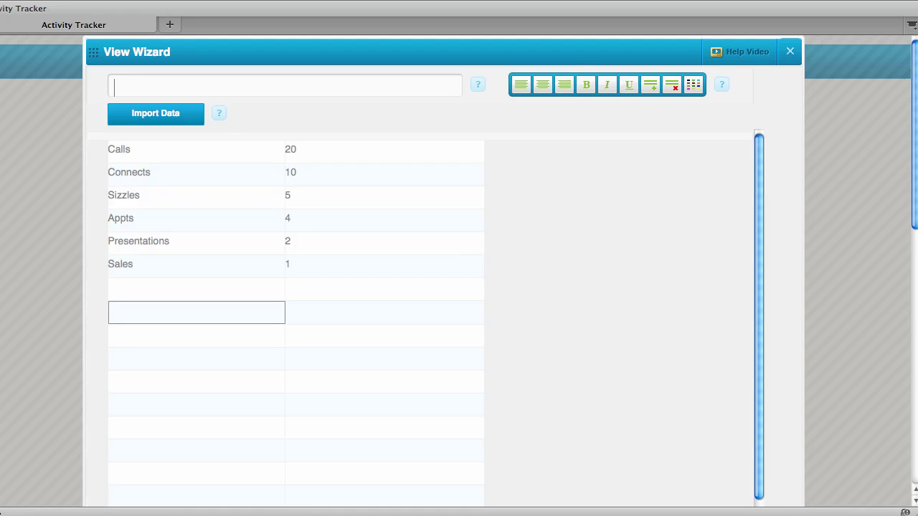
{"action": "type", "text": "Results"}
{"action": "left_click", "coordinate": [586, 85]}
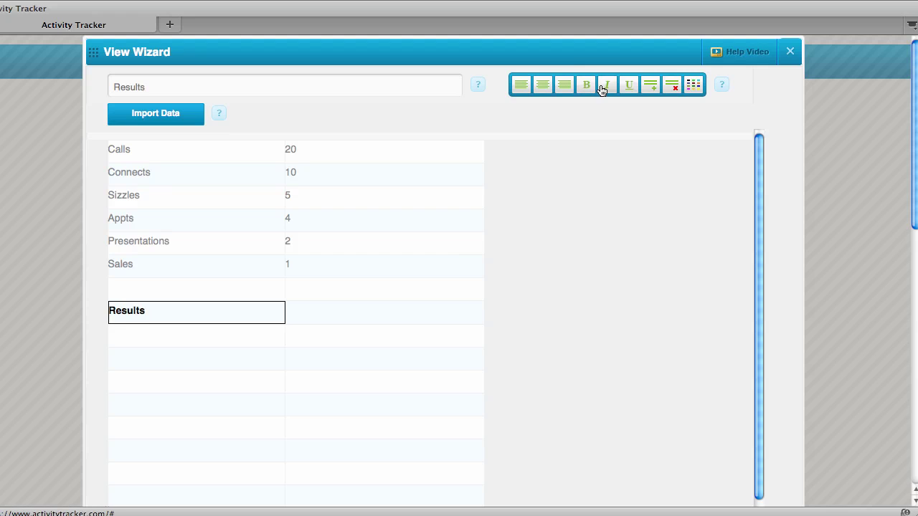
{"action": "left_click", "coordinate": [543, 85]}
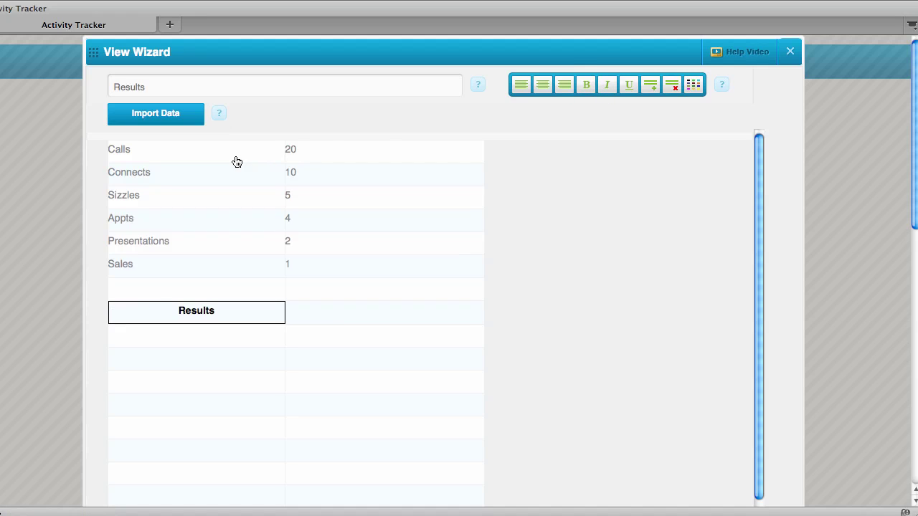
Step: Insert a row above Calls and give it a bold, centred "Activity" heading
{"action": "left_click", "coordinate": [237, 159]}
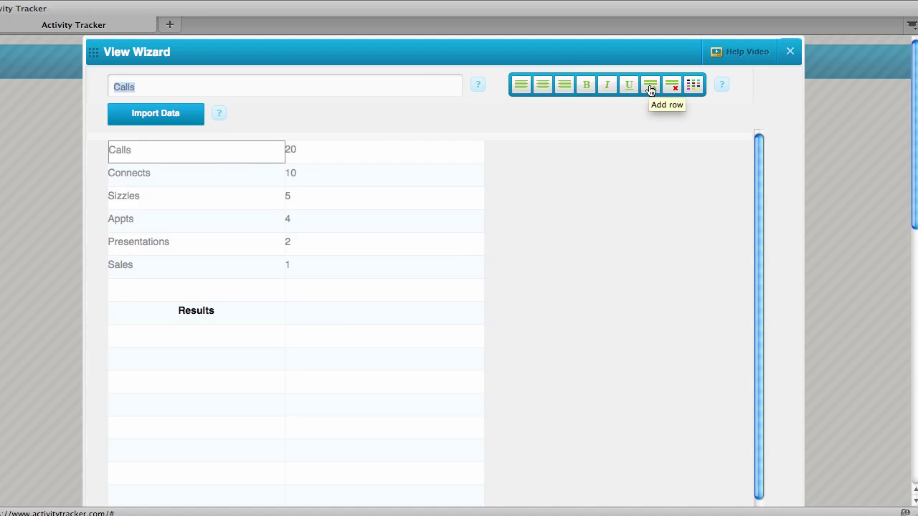
{"action": "left_click", "coordinate": [649, 87]}
{"action": "left_click", "coordinate": [208, 154]}
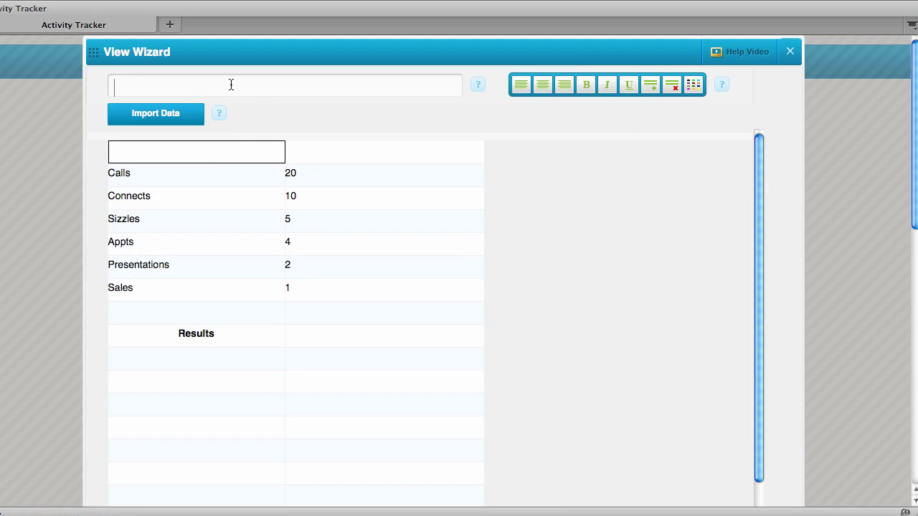
{"action": "type", "text": "Activity"}
{"action": "key", "text": "Return"}
Step: Label the first-column cell directly below the Results heading "Calls:Connects"
{"action": "left_click", "coordinate": [226, 336]}
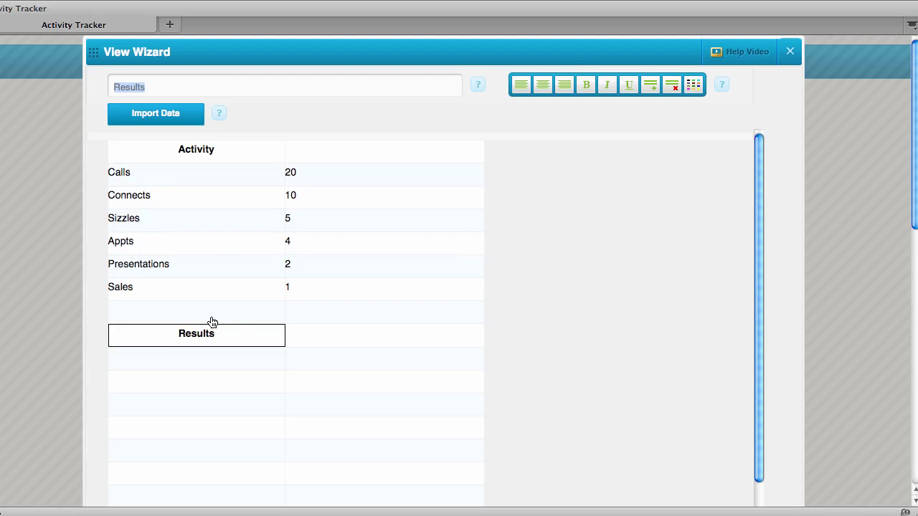
{"action": "left_click", "coordinate": [203, 369]}
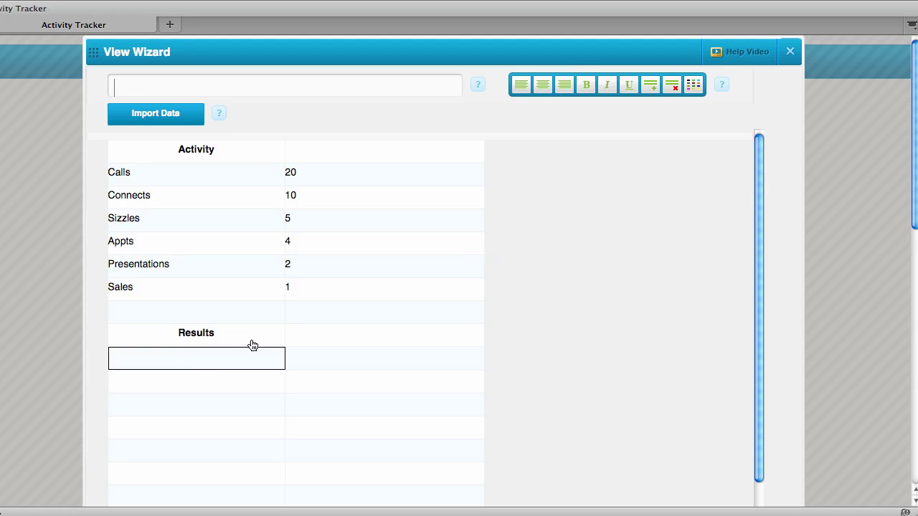
{"action": "type", "text": "Calls:Connects"}
{"action": "key", "text": "Return"}
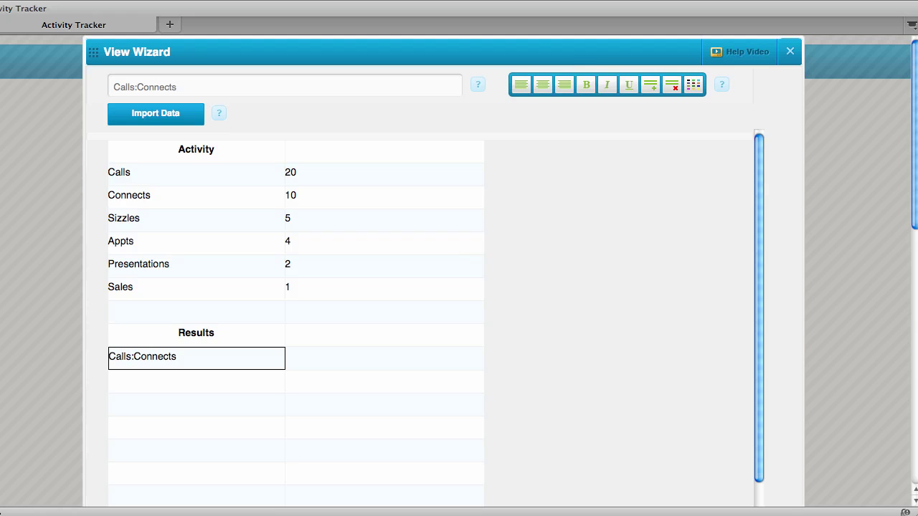
Step: Make the cell beside Calls:Connects a result cell with the ratiopercentage result type
{"action": "left_click", "coordinate": [362, 367]}
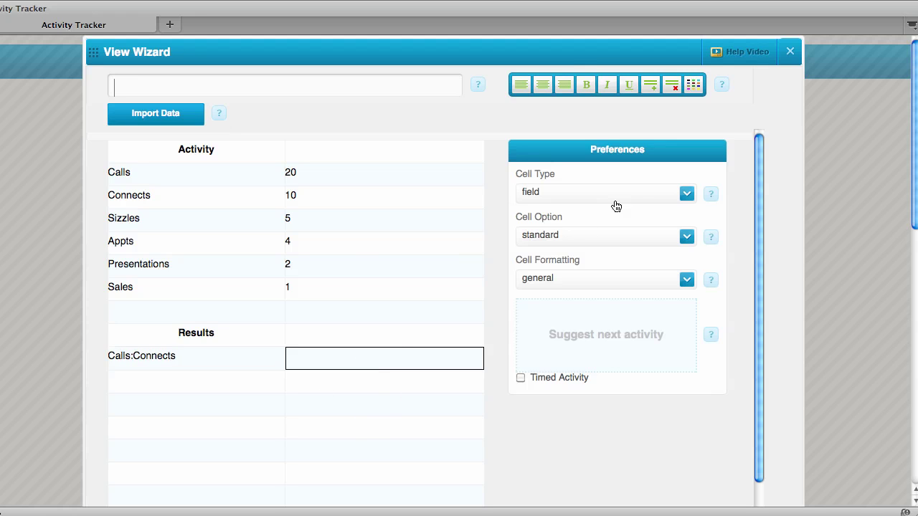
{"action": "left_click", "coordinate": [673, 194]}
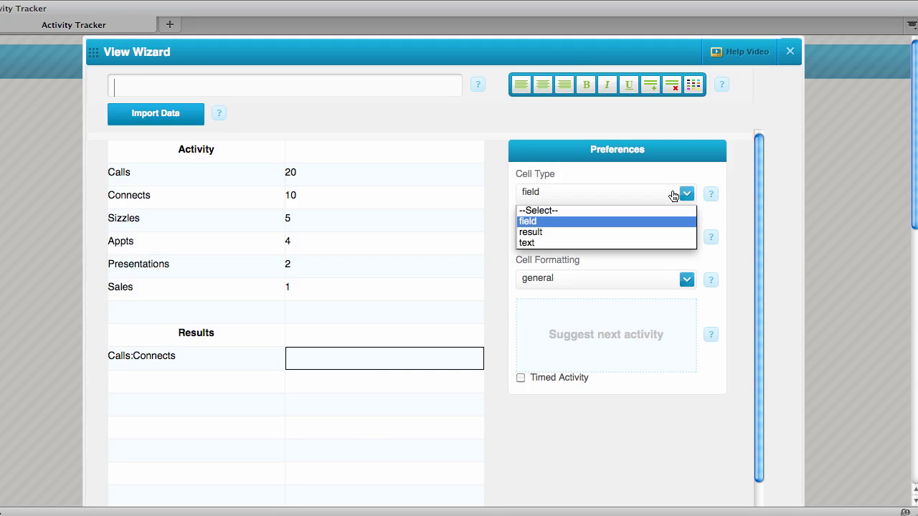
{"action": "left_click", "coordinate": [635, 232]}
{"action": "left_click", "coordinate": [636, 238]}
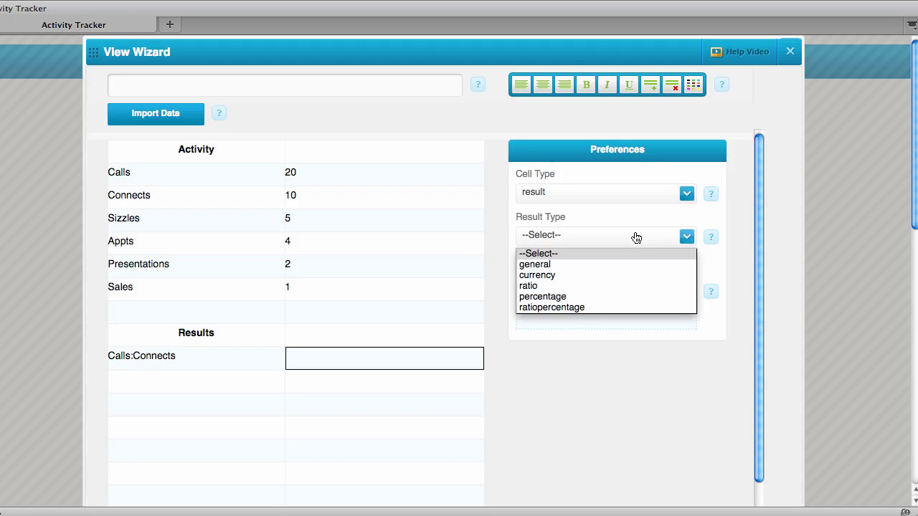
{"action": "left_click", "coordinate": [587, 314]}
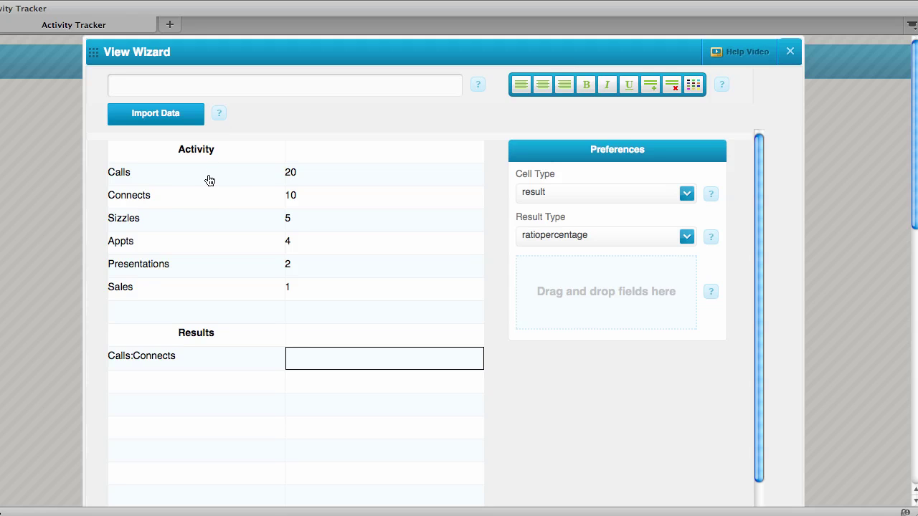
Step: Build the Calls:Connects result formula by dividing the Calls field by the Connects field
{"action": "left_click_drag", "start_coordinate": [222, 176], "coordinate": [678, 294]}
{"action": "type", "text": "/"}
{"action": "left_click_drag", "start_coordinate": [136, 197], "coordinate": [654, 297]}
Step: Add a "Connects:Sizzles" row below Calls:Connects with the result formula [Connects]/[Sizzles]
{"action": "left_click", "coordinate": [218, 390]}
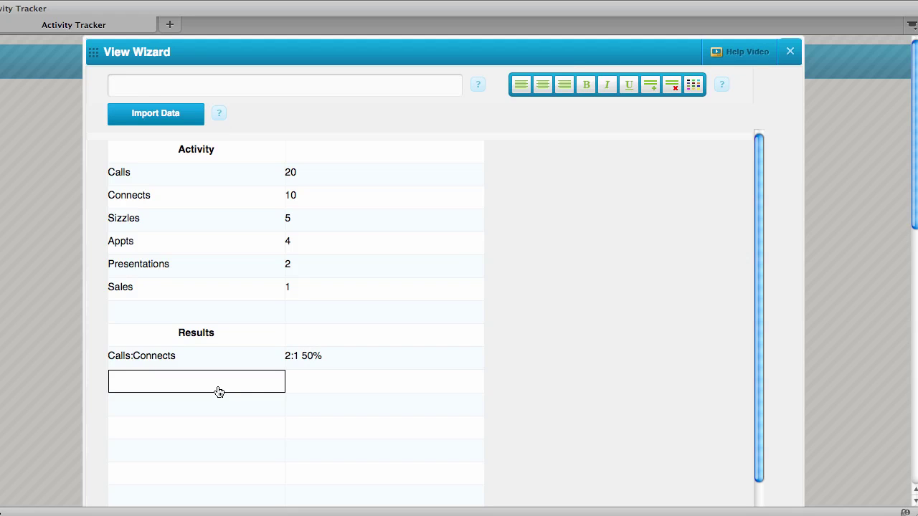
{"action": "type", "text": "Connects:Sizzles"}
{"action": "key", "text": "Return"}
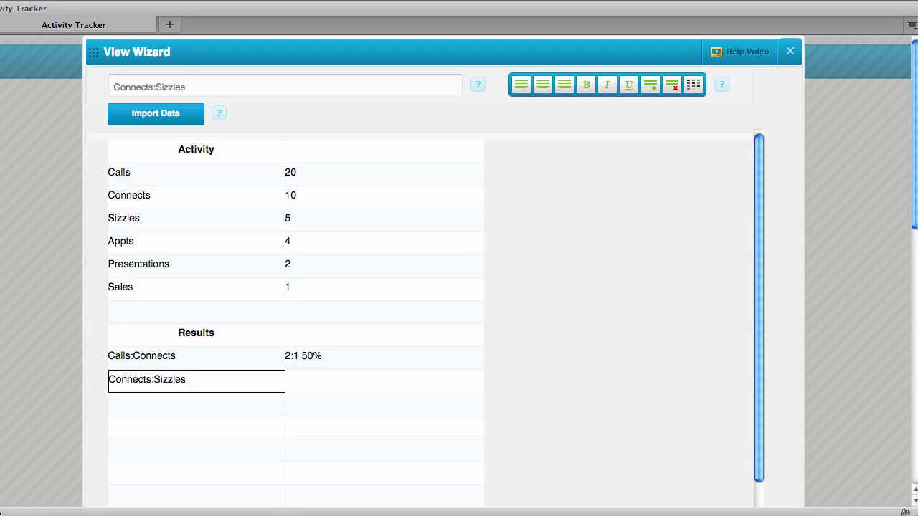
{"action": "left_click", "coordinate": [319, 386]}
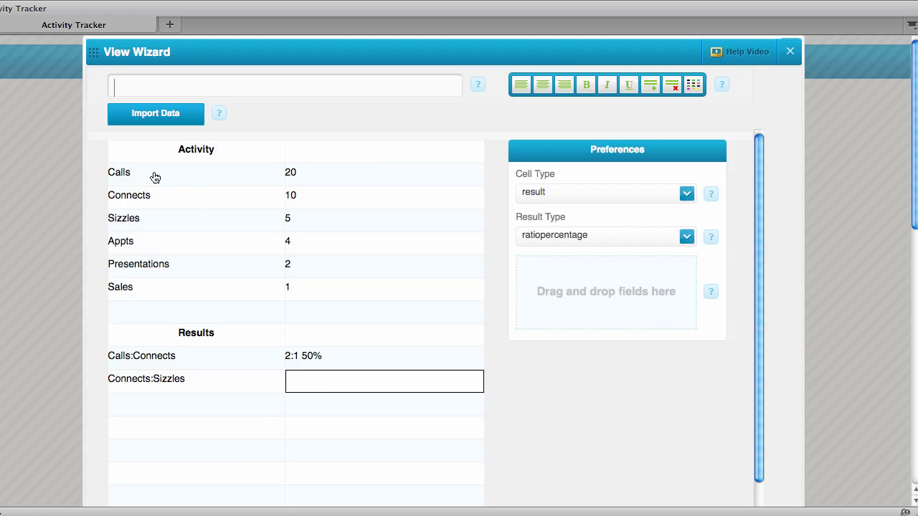
{"action": "left_click_drag", "start_coordinate": [148, 201], "coordinate": [628, 312]}
{"action": "type", "text": "/"}
{"action": "left_click_drag", "start_coordinate": [264, 216], "coordinate": [646, 294]}
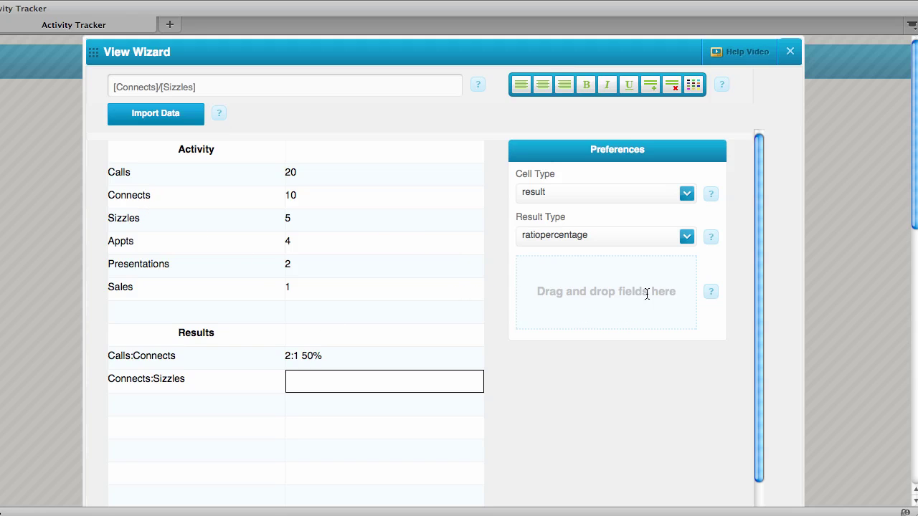
Step: Label the first-column cell below Connects:Sizzles "Sizzles:Appts"
{"action": "left_click", "coordinate": [189, 410]}
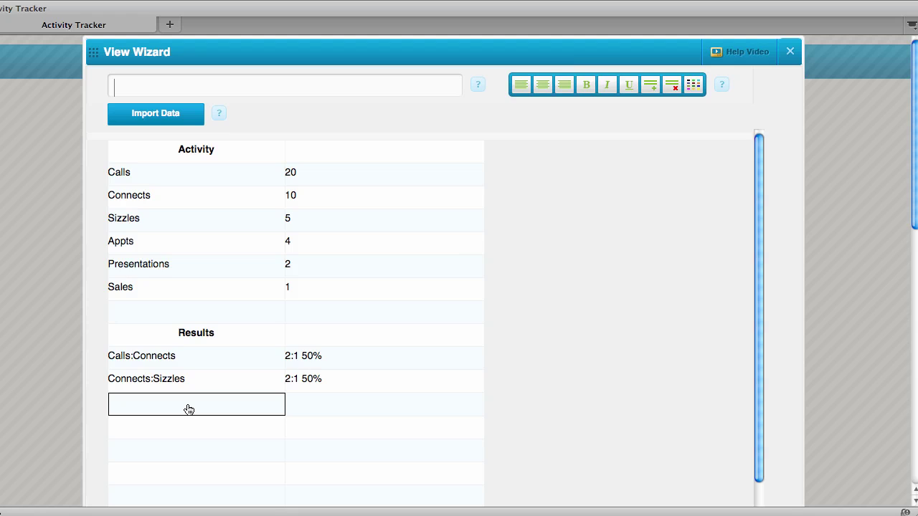
{"action": "type", "text": "Sizzles"}
{"action": "type", "text": ":Appts"}
{"action": "key", "text": "Return"}
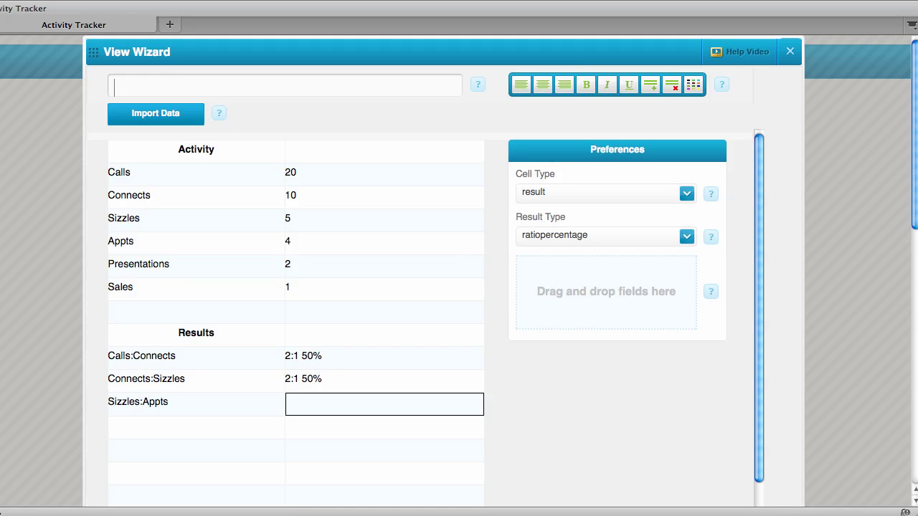
Step: Change the Sizzles:Appts label to "Connects:Appts"
{"action": "key", "text": "Left"}
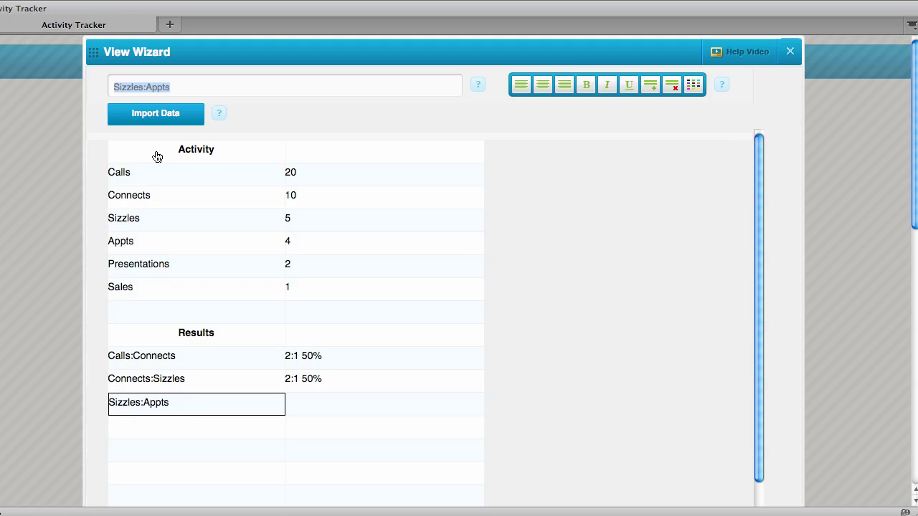
{"action": "left_click", "coordinate": [148, 89]}
{"action": "key", "text": "BackSpace"}
{"action": "key", "text": "BackSpace"}
{"action": "key", "text": "BackSpace"}
{"action": "key", "text": "BackSpace"}
{"action": "key", "text": "BackSpace"}
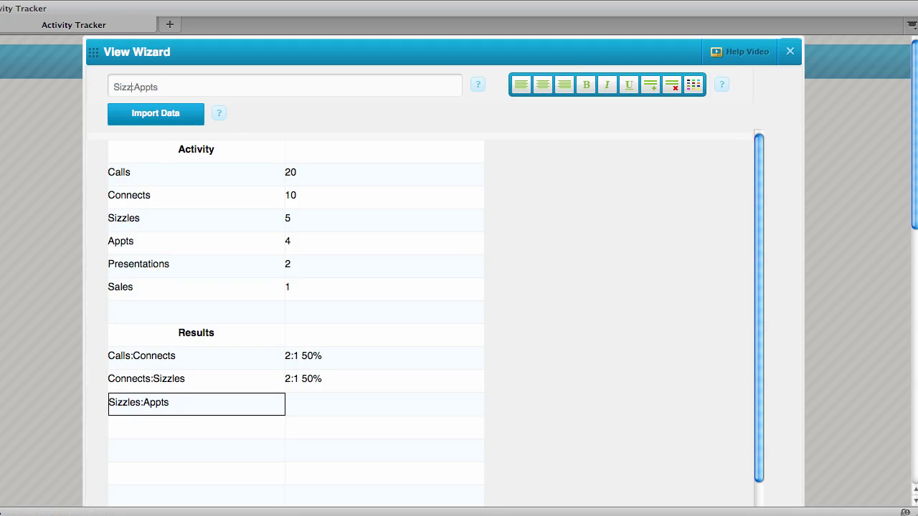
{"action": "key", "text": "BackSpace"}
{"action": "key", "text": "BackSpace"}
{"action": "key", "text": "BackSpace"}
{"action": "type", "text": "Connects:"}
{"action": "key", "text": "Tab"}
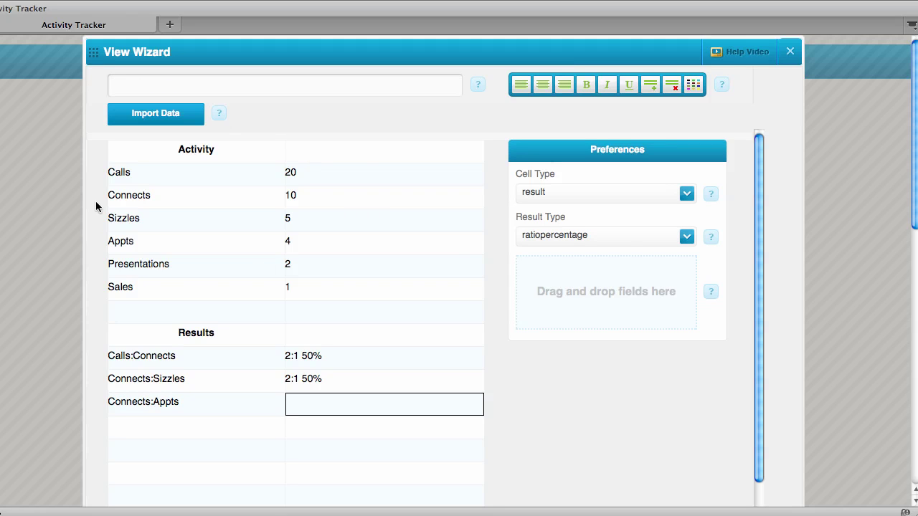
Step: Build the Connects:Appts result formula by dividing the Connects field by the Appts field
{"action": "left_click_drag", "start_coordinate": [141, 201], "coordinate": [608, 302]}
{"action": "type", "text": "/"}
{"action": "left_click_drag", "start_coordinate": [161, 246], "coordinate": [659, 306]}
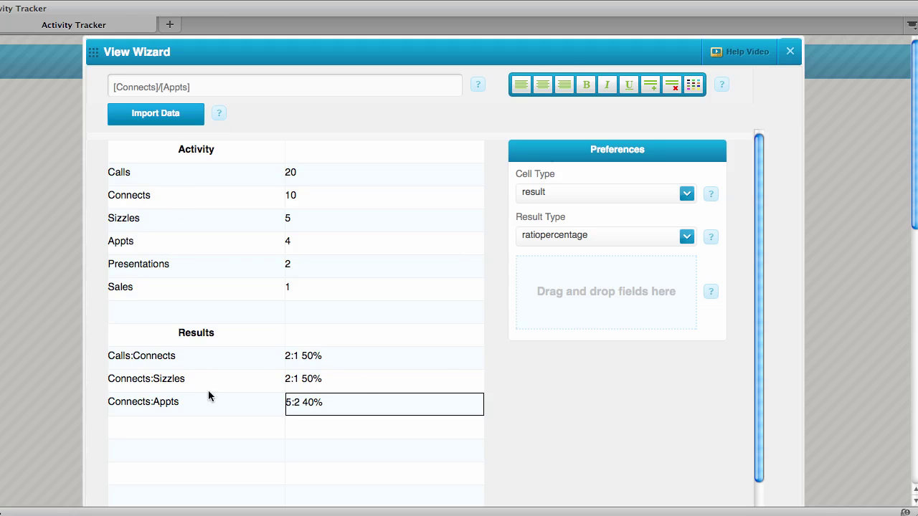
Step: Add a "Sizzles/Appts" row below Connects:Appts with the result formula [Sizzles]/[Appts]
{"action": "left_click", "coordinate": [198, 434]}
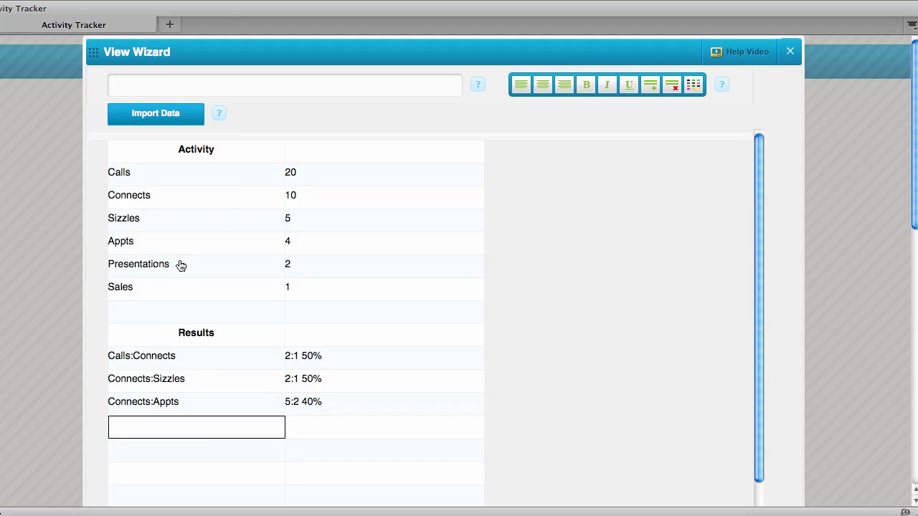
{"action": "type", "text": "Sizzles/Appts"}
{"action": "key", "text": "Return"}
{"action": "key", "text": "Tab"}
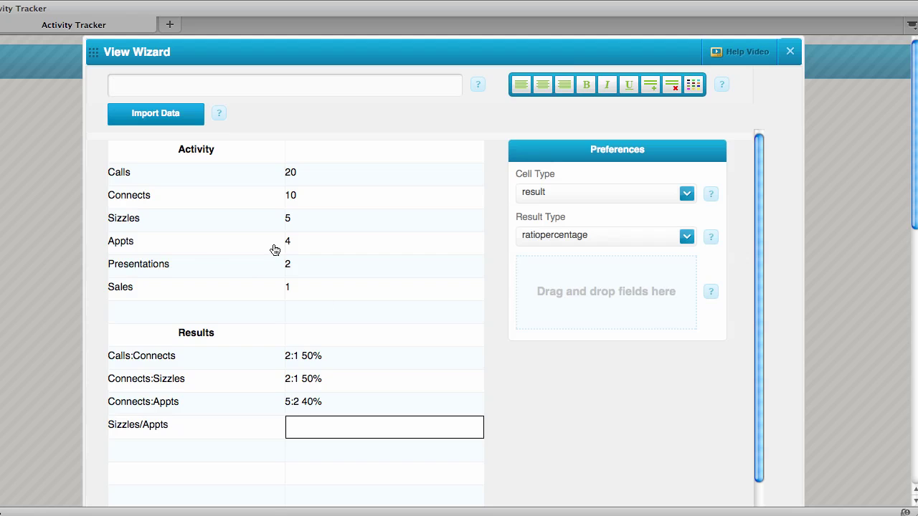
{"action": "left_click_drag", "start_coordinate": [147, 225], "coordinate": [672, 308]}
{"action": "type", "text": "/"}
{"action": "left_click_drag", "start_coordinate": [138, 244], "coordinate": [623, 284]}
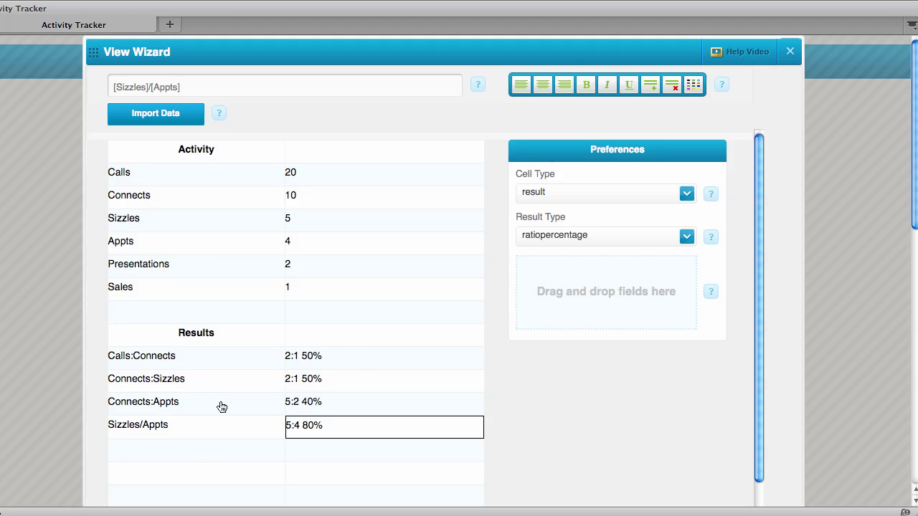
Step: Add an "Appts:Presentations" row below Sizzles/Appts with the result formula [Appts]/[Presentations]
{"action": "left_click", "coordinate": [192, 455]}
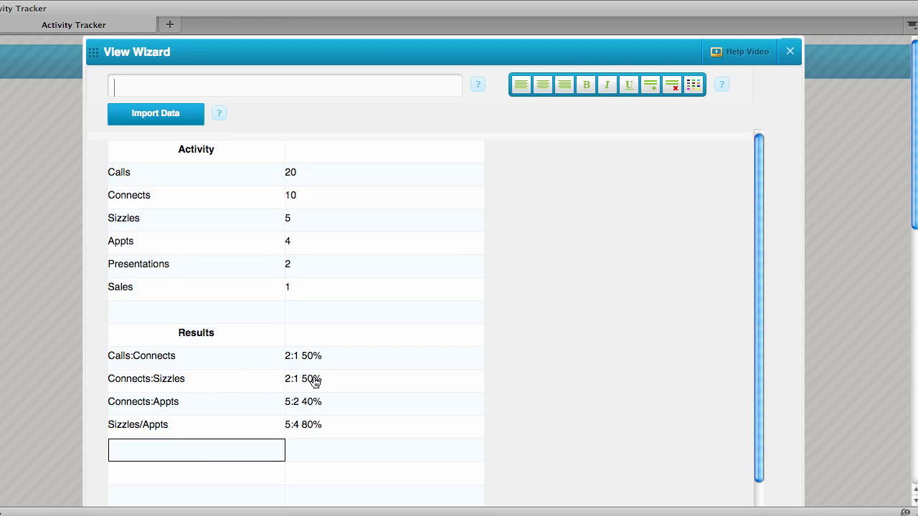
{"action": "type", "text": "Appts:Presentation"}
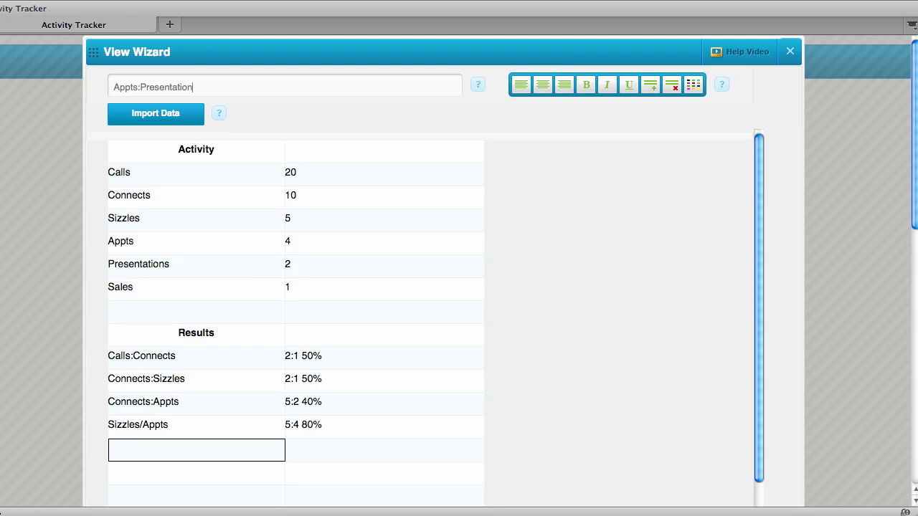
{"action": "type", "text": "s"}
{"action": "key", "text": "Return"}
{"action": "left_click", "coordinate": [347, 451]}
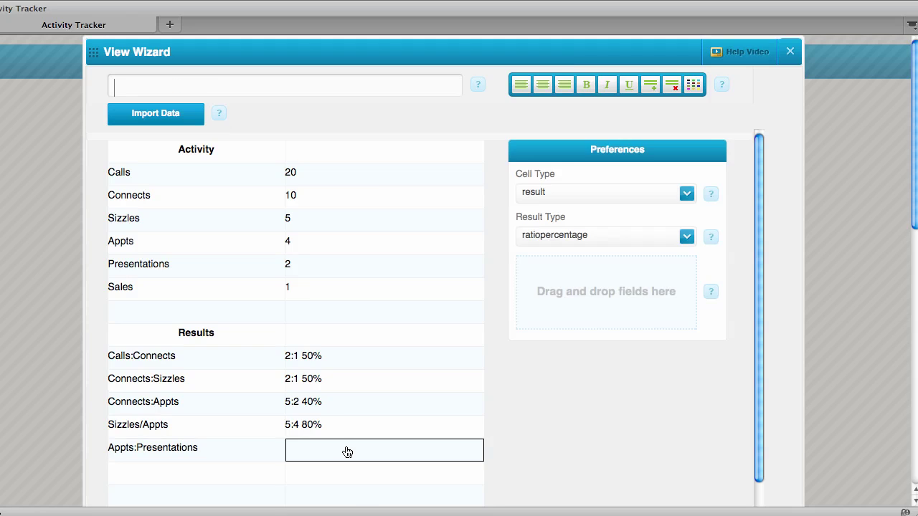
{"action": "left_click_drag", "start_coordinate": [148, 248], "coordinate": [612, 276]}
{"action": "type", "text": "/"}
{"action": "left_click_drag", "start_coordinate": [198, 272], "coordinate": [695, 294]}
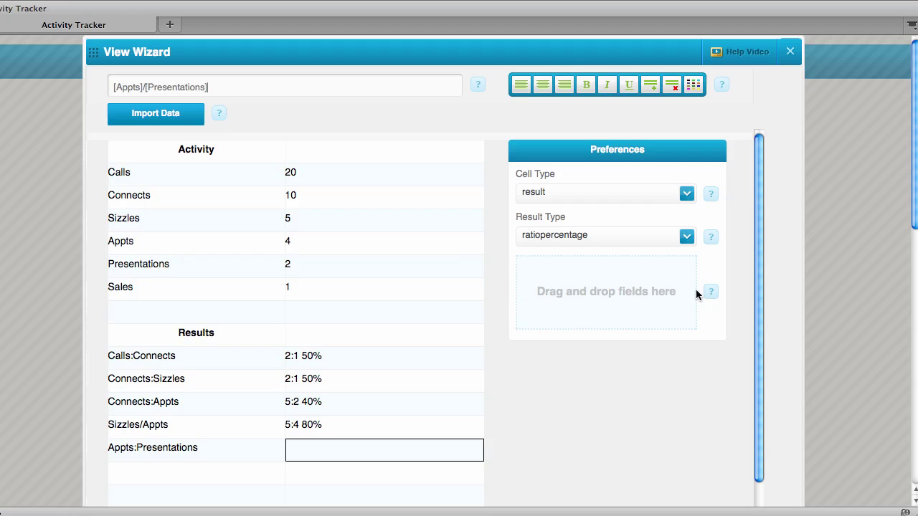
{"action": "key", "text": "Return"}
Step: Try the percentage and ratio result types on the Appts:Presentations result and return it to ratiopercentage
{"action": "left_click", "coordinate": [685, 240]}
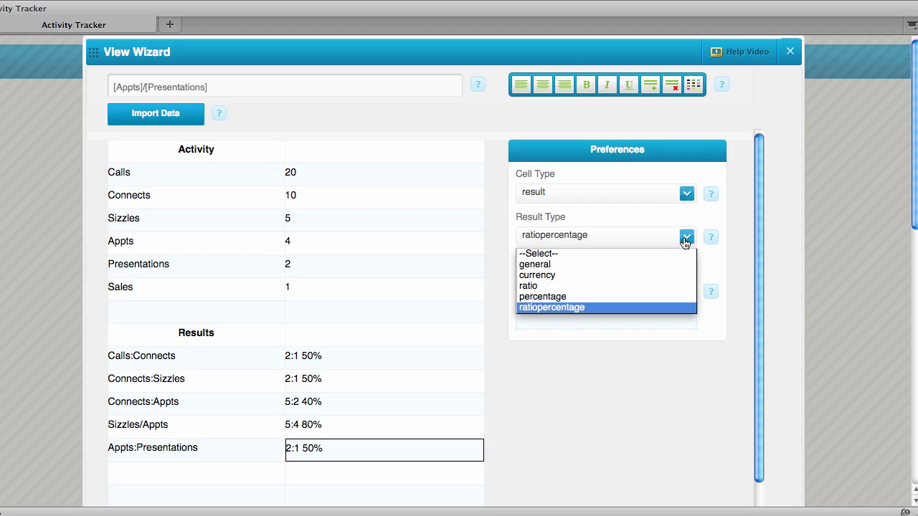
{"action": "left_click", "coordinate": [595, 296]}
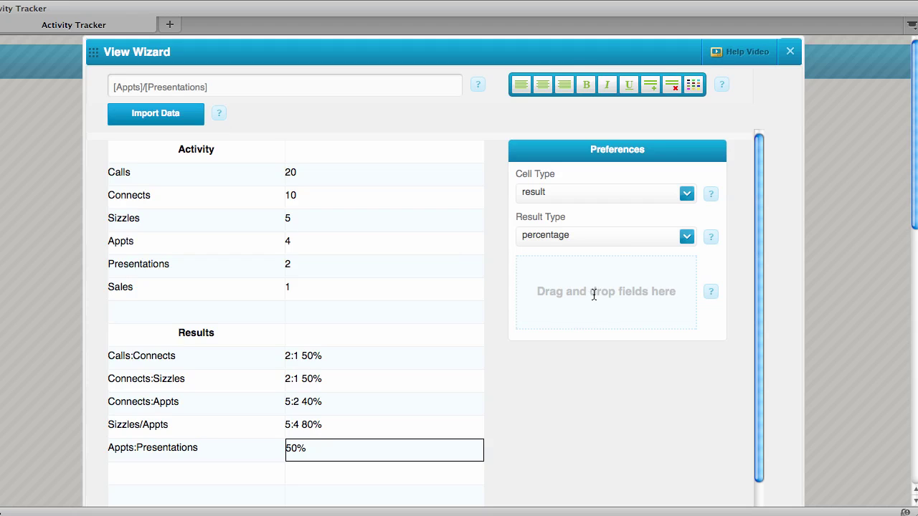
{"action": "left_click", "coordinate": [667, 238]}
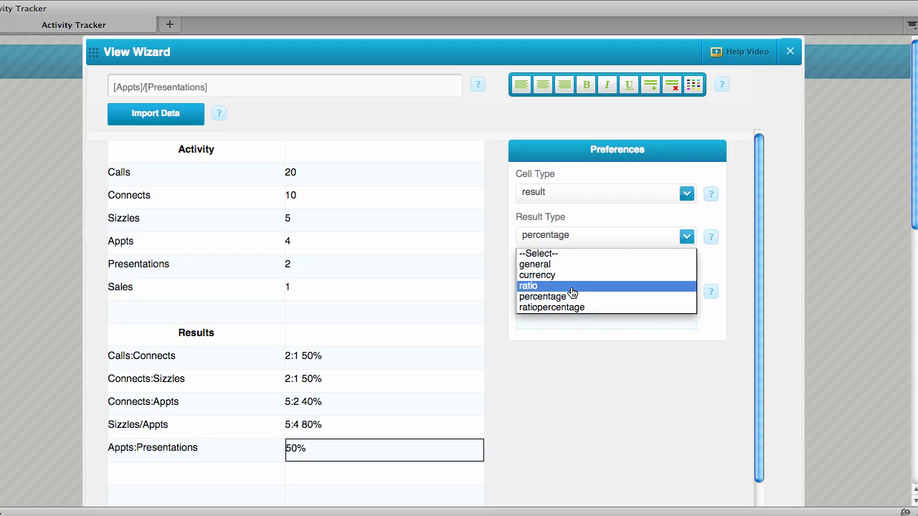
{"action": "left_click", "coordinate": [571, 288]}
{"action": "left_click", "coordinate": [677, 238]}
{"action": "left_click", "coordinate": [605, 308]}
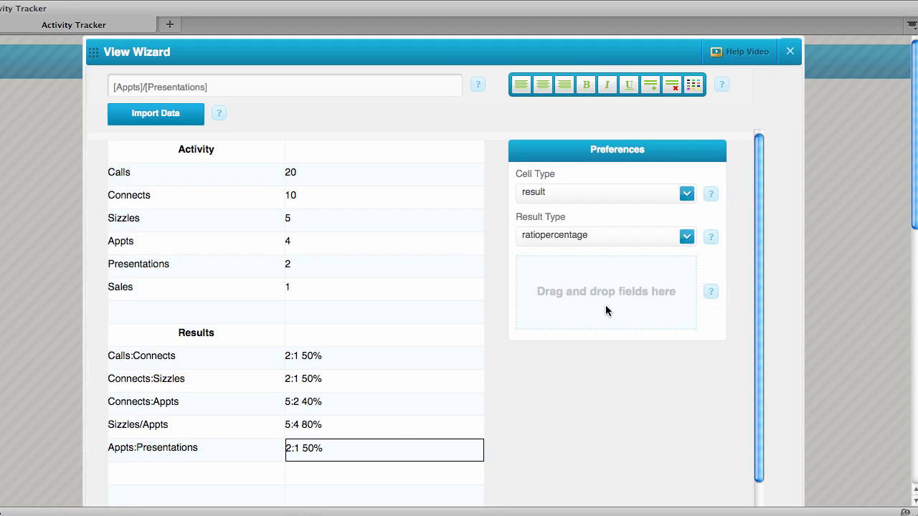
Step: Add a "Presentations:Sales" row below Appts:Presentations with the result formula [Presentations]/[Sales]
{"action": "left_click", "coordinate": [240, 477]}
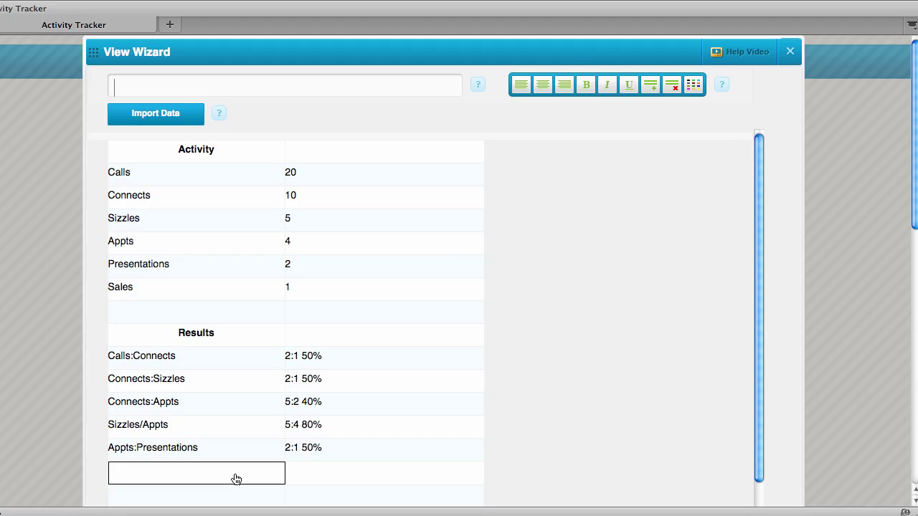
{"action": "type", "text": "Presentations"}
{"action": "type", "text": ":Sales"}
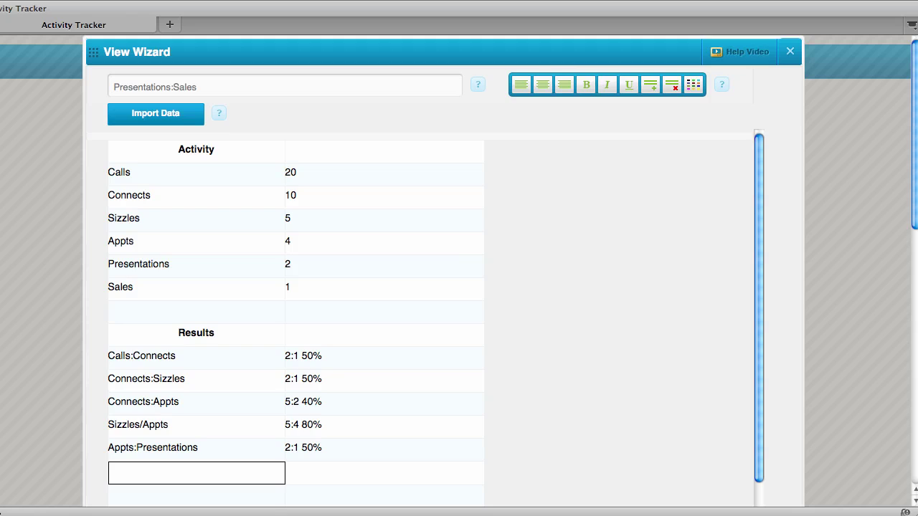
{"action": "key", "text": "Return"}
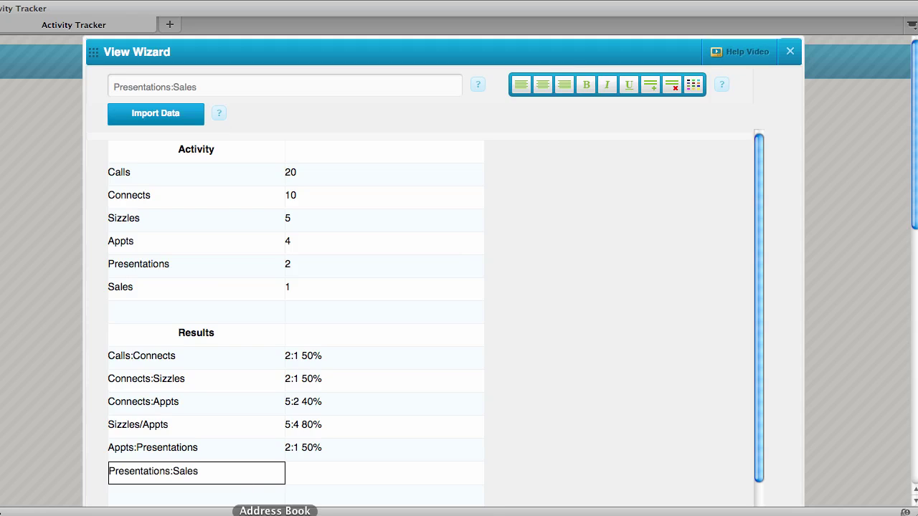
{"action": "left_click", "coordinate": [350, 478]}
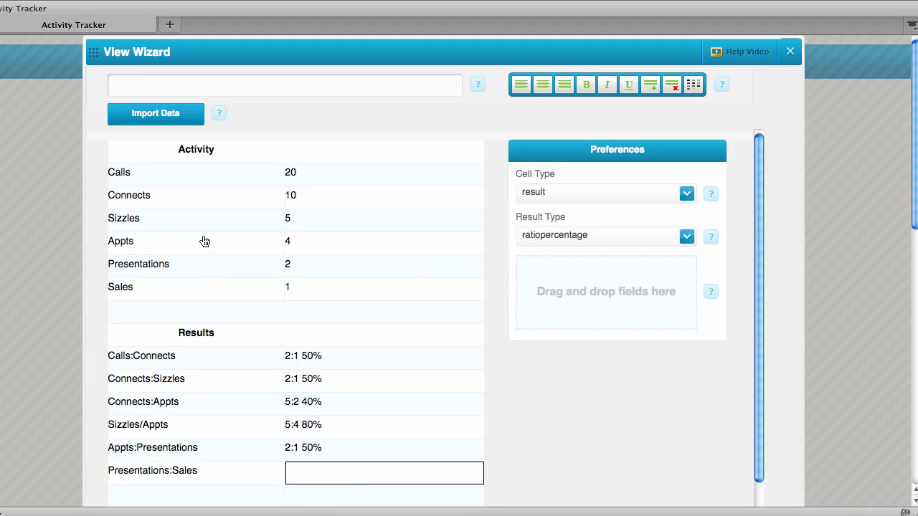
{"action": "left_click_drag", "start_coordinate": [168, 268], "coordinate": [638, 302]}
{"action": "left_click_drag", "start_coordinate": [152, 297], "coordinate": [636, 317]}
Step: Select the empty first-column cell below Presentations:Sales
{"action": "scroll", "coordinate": [466, 323], "scroll_direction": "down", "scroll_amount": 3}
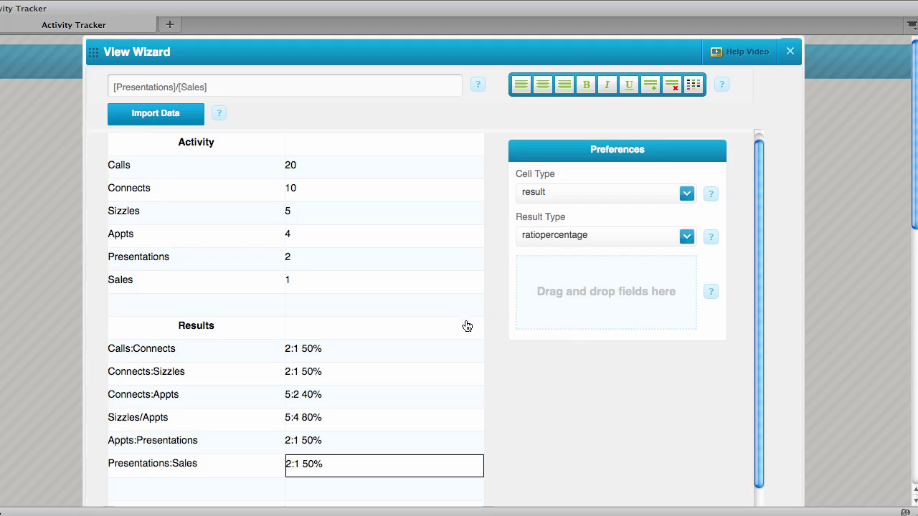
{"action": "left_click", "coordinate": [194, 436]}
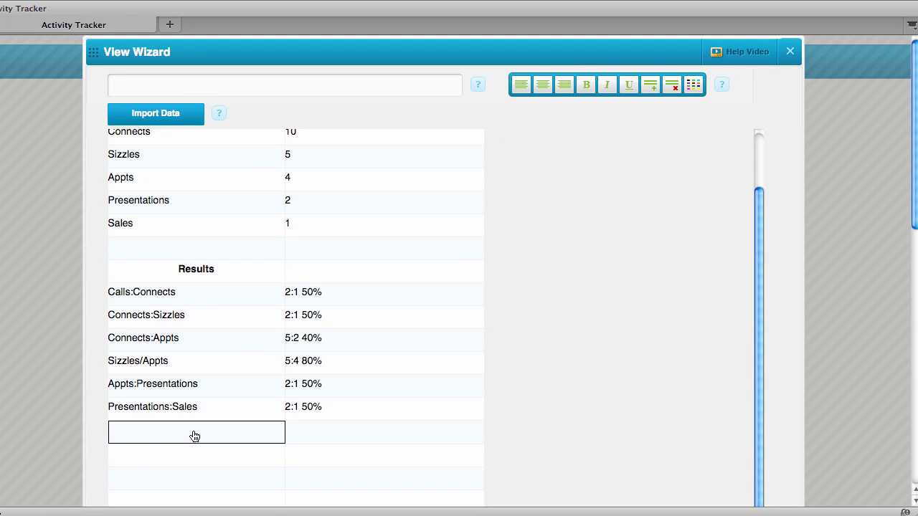
{"action": "type", "text": "Calls"}
{"action": "type", "text": ":Presentat"}
{"action": "key", "text": "BackSpace"}
{"action": "key", "text": "BackSpace"}
{"action": "key", "text": "BackSpace"}
{"action": "key", "text": "BackSpace"}
{"action": "key", "text": "BackSpace"}
{"action": "key", "text": "BackSpace"}
{"action": "key", "text": "BackSpace"}
{"action": "key", "text": "BackSpace"}
{"action": "key", "text": "BackSpace"}
{"action": "key", "text": "BackSpace"}
{"action": "key", "text": "BackSpace"}
{"action": "key", "text": "BackSpace"}
{"action": "key", "text": "BackSpace"}
{"action": "key", "text": "BackSpace"}
{"action": "key", "text": "BackSpace"}
Step: Label the selected cell below Presentations:Sales "Connects:Sales" and move to the result cell beside it
{"action": "type", "text": "Connects"}
{"action": "type", "text": ":Sales"}
{"action": "key", "text": "Tab"}
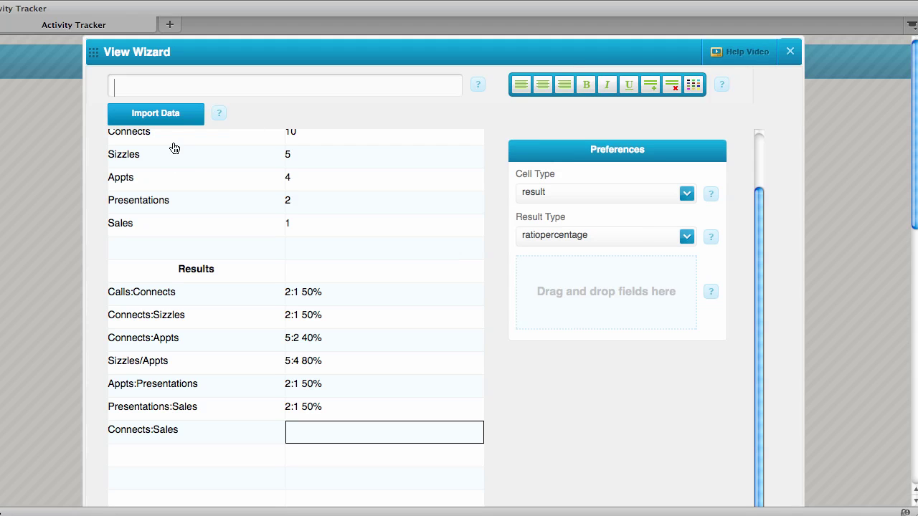
Step: Give the Connects:Sales row the result formula [Connects]/[Sales]
{"action": "left_click_drag", "start_coordinate": [174, 148], "coordinate": [654, 298]}
{"action": "type", "text": "/"}
{"action": "left_click_drag", "start_coordinate": [182, 228], "coordinate": [654, 297]}
Step: Color the Results heading and the Activity heading red (ff0000)
{"action": "scroll", "coordinate": [342, 396], "scroll_direction": "up", "scroll_amount": 3}
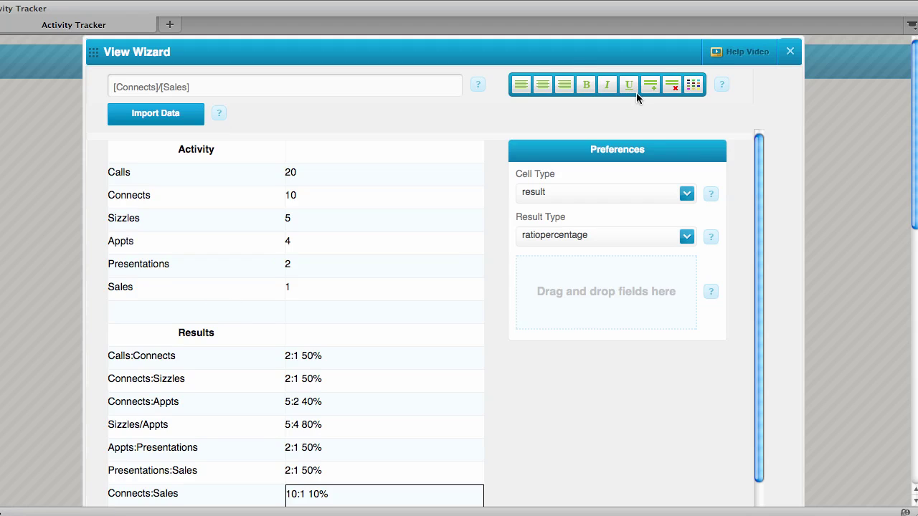
{"action": "left_click", "coordinate": [225, 337]}
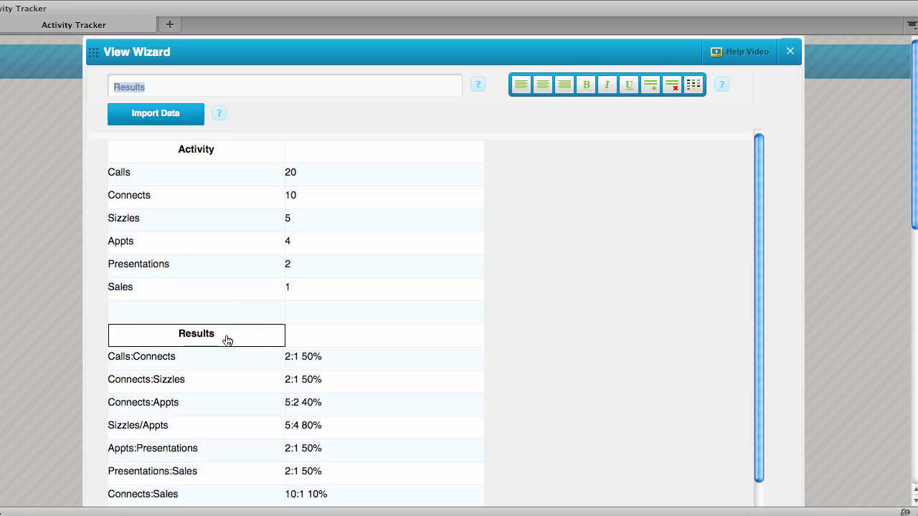
{"action": "left_click", "coordinate": [693, 86]}
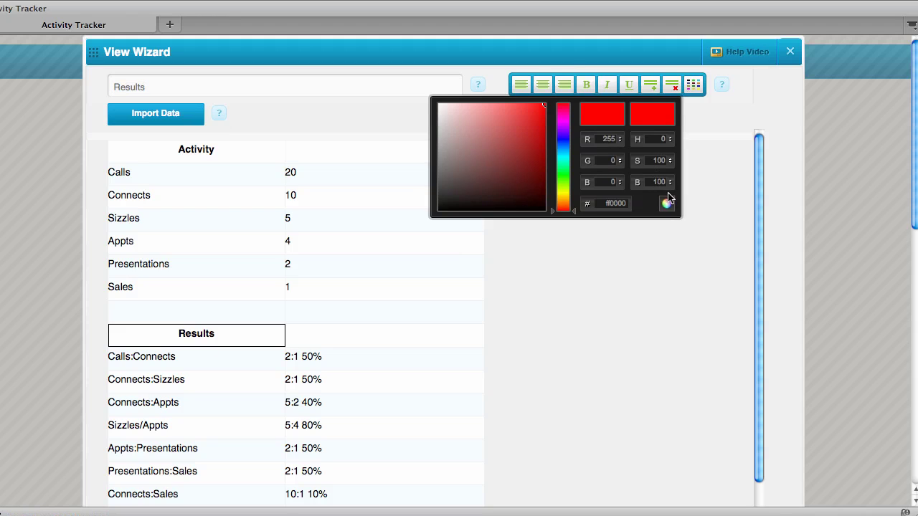
{"action": "left_click", "coordinate": [667, 205]}
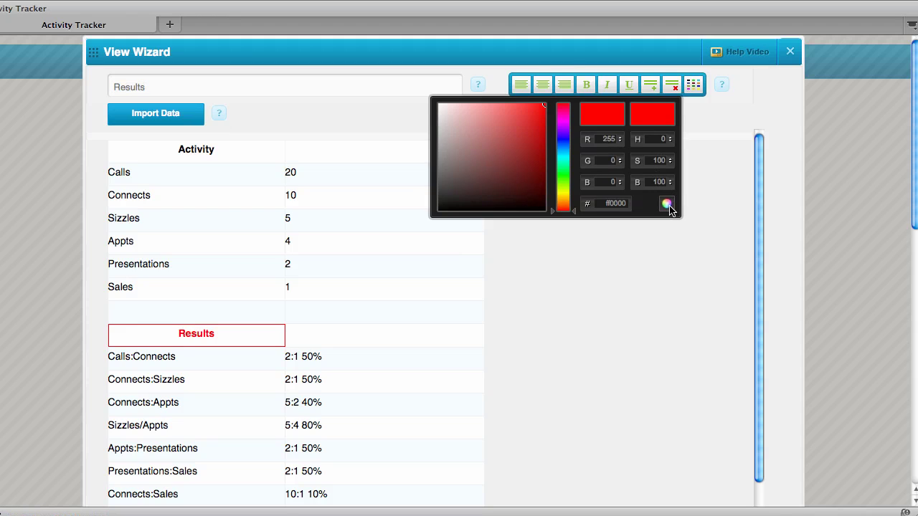
{"action": "left_click", "coordinate": [201, 155]}
{"action": "left_click", "coordinate": [694, 85]}
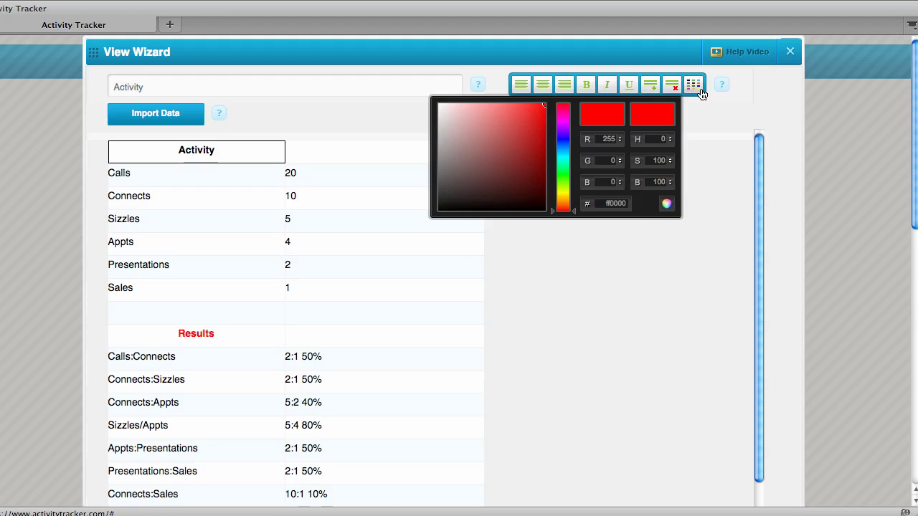
{"action": "left_click", "coordinate": [666, 207]}
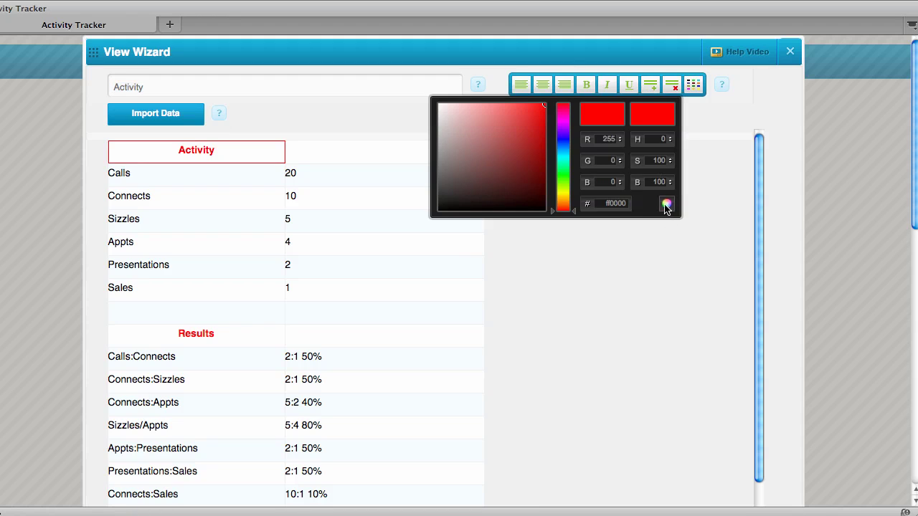
Step: Delete the empty row directly below the Connects:Sales row
{"action": "left_click", "coordinate": [238, 316]}
{"action": "scroll", "coordinate": [238, 316], "scroll_direction": "down", "scroll_amount": 2}
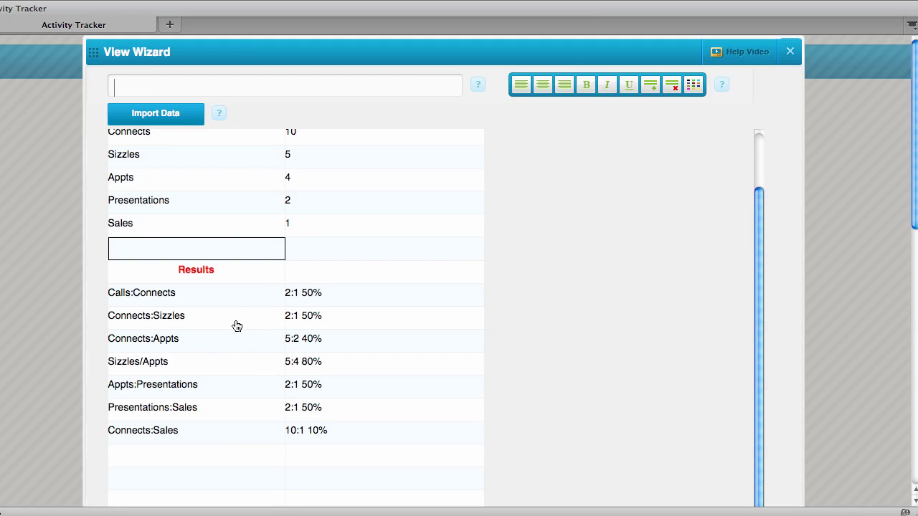
{"action": "left_click", "coordinate": [223, 455]}
{"action": "scroll", "coordinate": [692, 215], "scroll_direction": "up", "scroll_amount": 2}
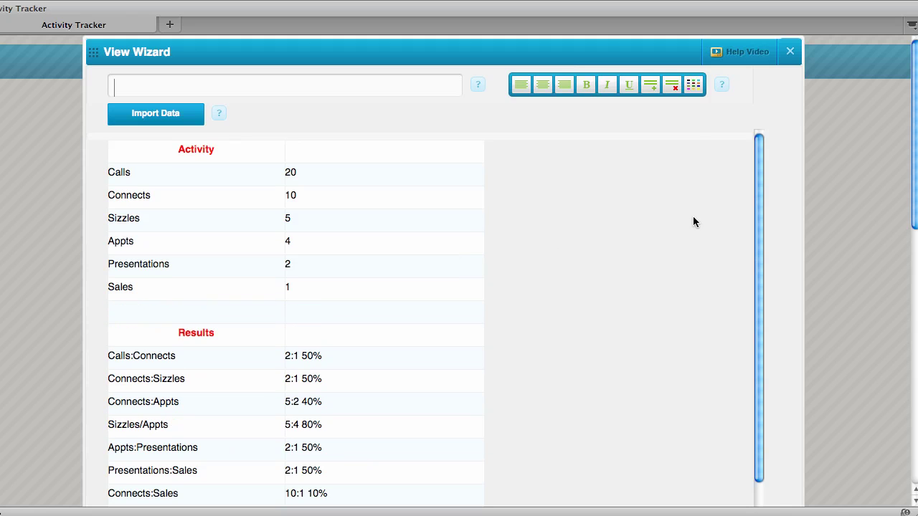
{"action": "left_click", "coordinate": [673, 86]}
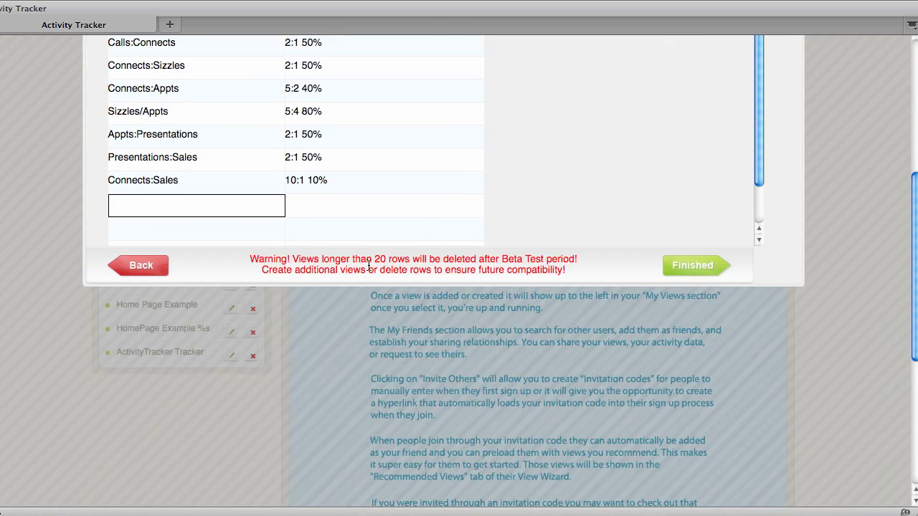
Step: Finish the custom view in the wizard and open Simple Recruiting View from the saved views on the dashboard
{"action": "scroll", "coordinate": [380, 251], "scroll_direction": "up", "scroll_amount": 3}
{"action": "scroll", "coordinate": [379, 251], "scroll_direction": "up", "scroll_amount": 3}
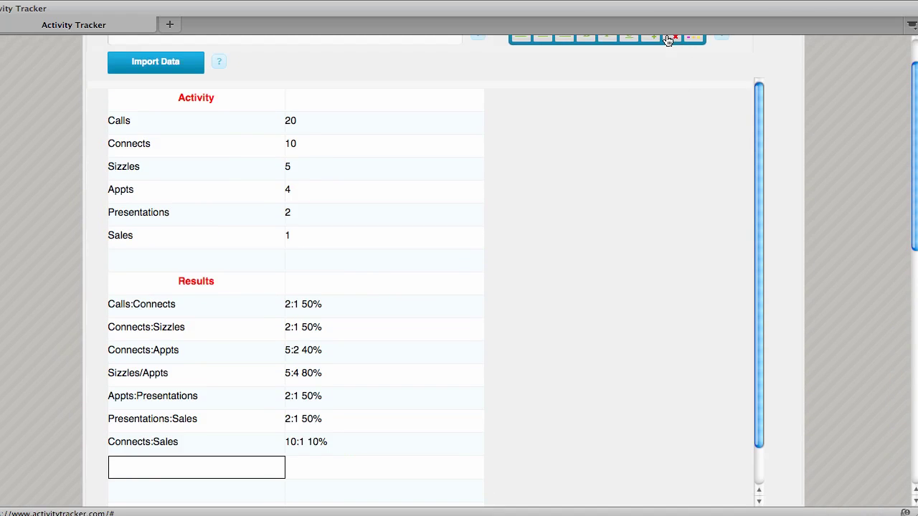
{"action": "scroll", "coordinate": [486, 247], "scroll_direction": "down", "scroll_amount": 3}
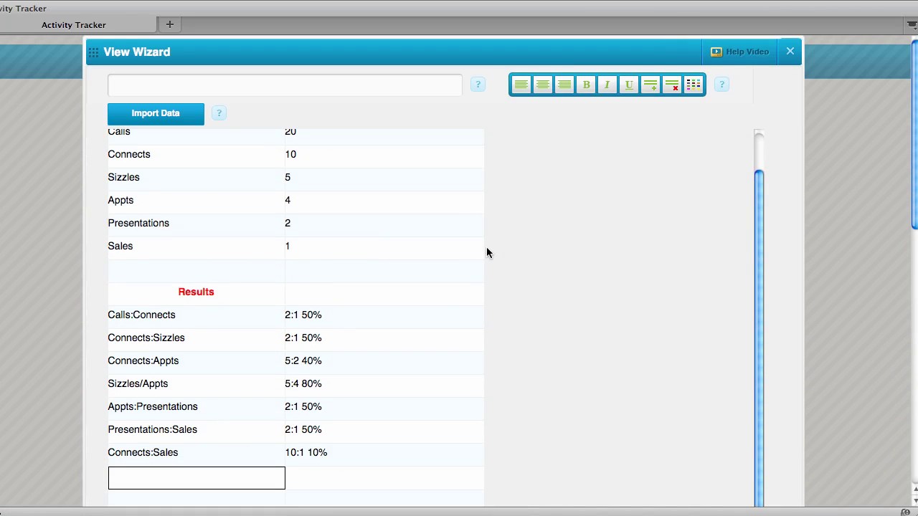
{"action": "scroll", "coordinate": [414, 335], "scroll_direction": "down", "scroll_amount": 3}
{"action": "scroll", "coordinate": [413, 335], "scroll_direction": "up", "scroll_amount": 5}
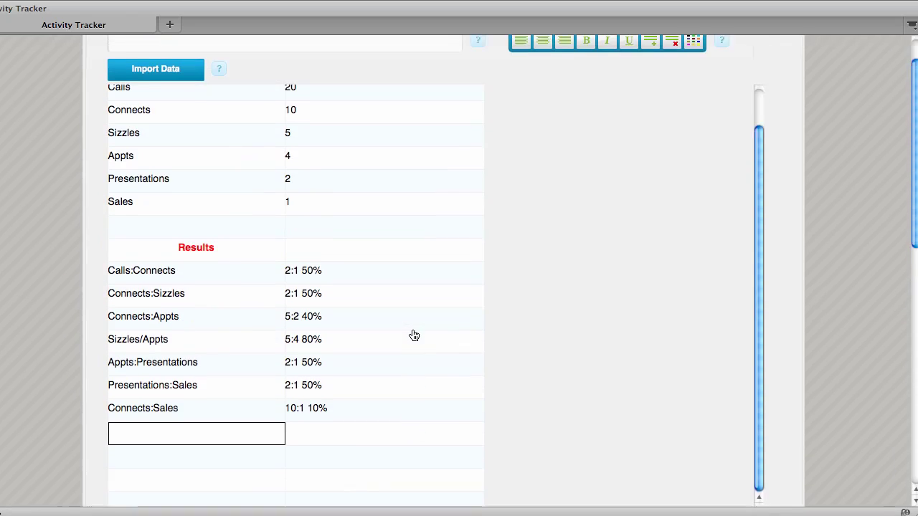
{"action": "scroll", "coordinate": [260, 259], "scroll_direction": "up", "scroll_amount": 1}
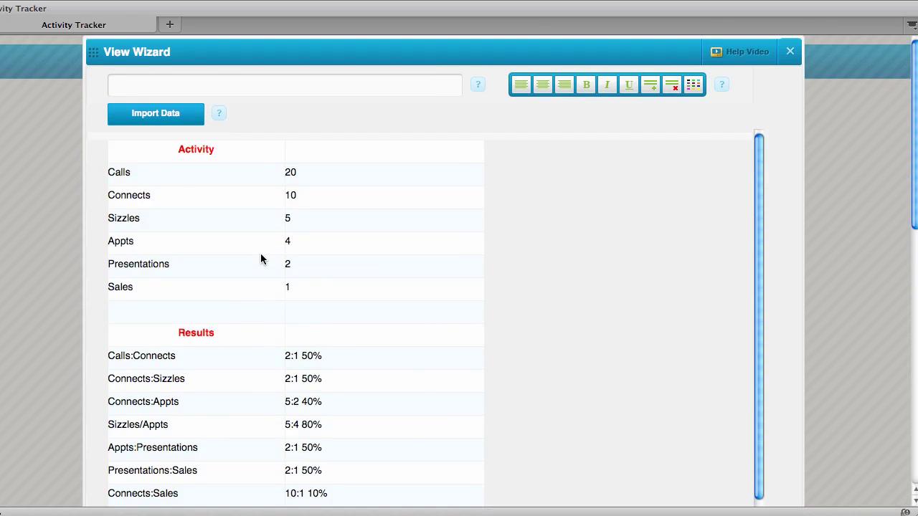
{"action": "left_click", "coordinate": [208, 156]}
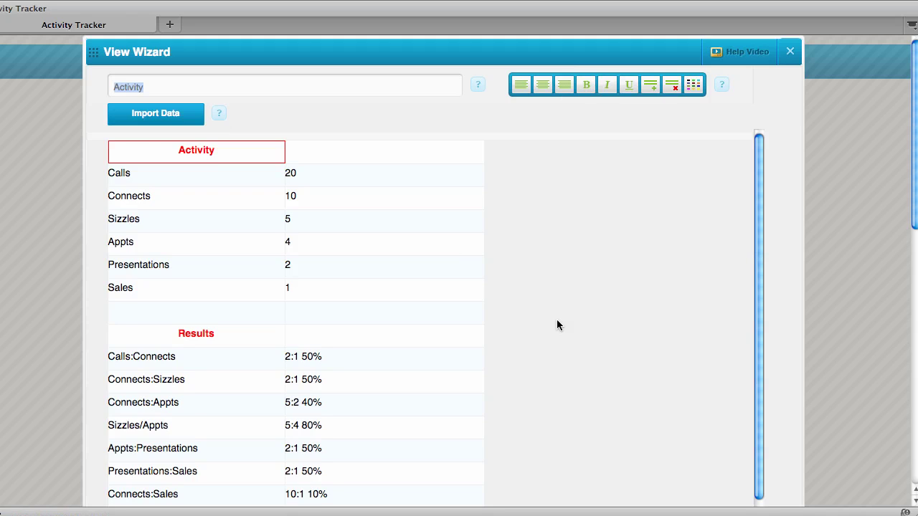
{"action": "scroll", "coordinate": [556, 325], "scroll_direction": "down", "scroll_amount": 1}
{"action": "scroll", "coordinate": [687, 301], "scroll_direction": "down", "scroll_amount": 4}
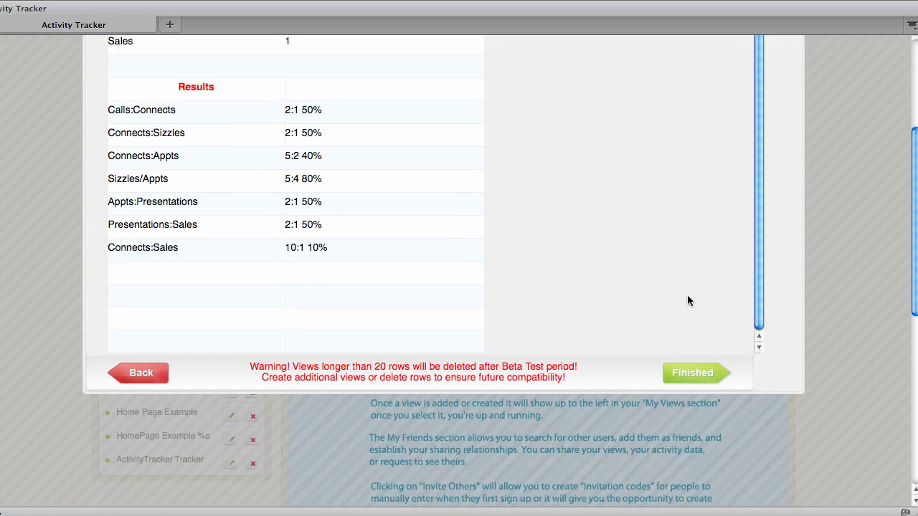
{"action": "left_click", "coordinate": [690, 373]}
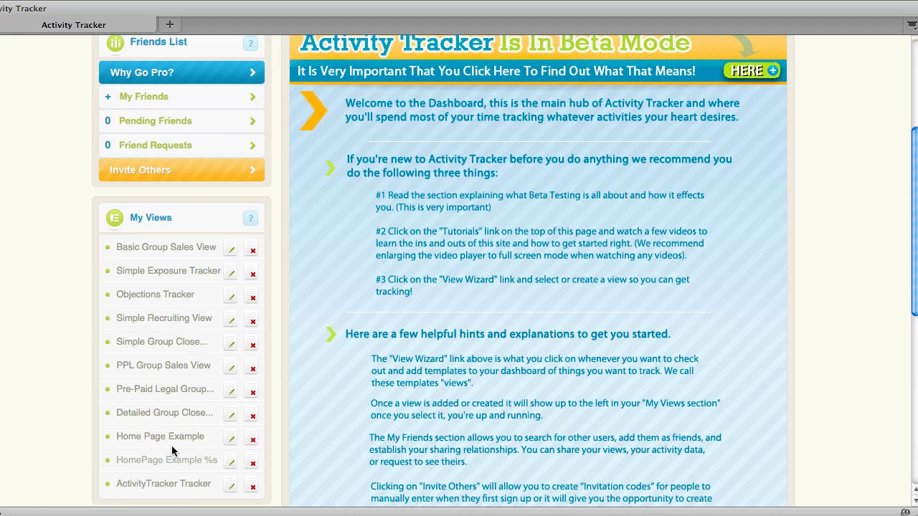
{"action": "left_click", "coordinate": [163, 317]}
{"action": "scroll", "coordinate": [444, 310], "scroll_direction": "up", "scroll_amount": 3}
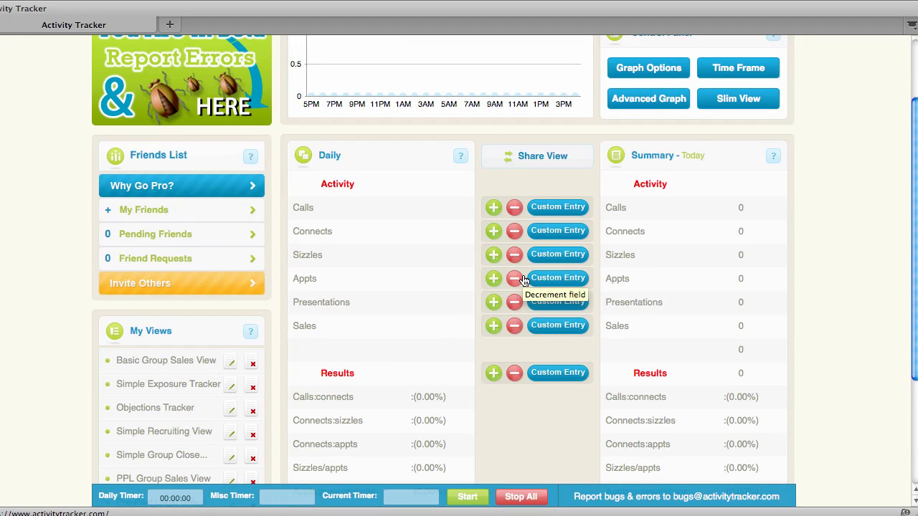
Step: Increment the daily Calls count one at a time up to 10
{"action": "left_click", "coordinate": [494, 208]}
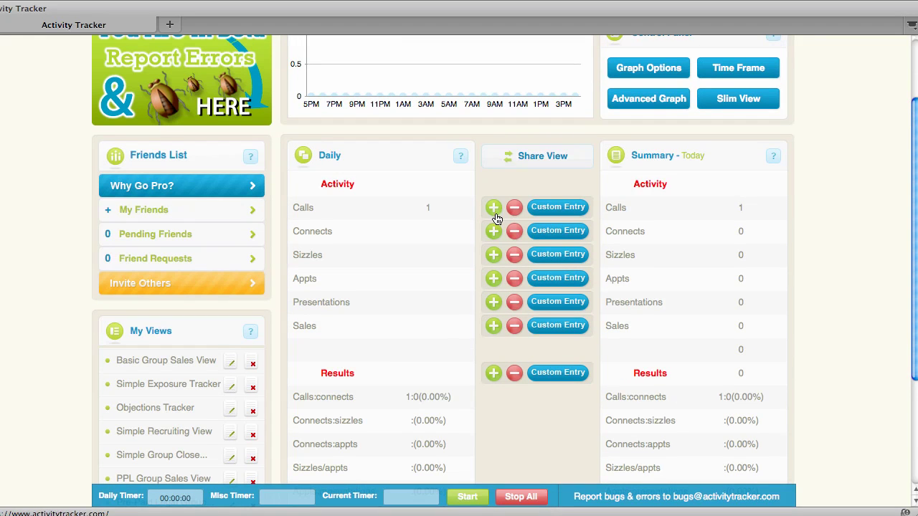
{"action": "left_click", "coordinate": [496, 213]}
{"action": "left_click", "coordinate": [495, 214]}
{"action": "left_click", "coordinate": [495, 213]}
{"action": "left_click", "coordinate": [496, 213]}
{"action": "left_click", "coordinate": [495, 214]}
{"action": "left_click", "coordinate": [494, 214]}
{"action": "left_click", "coordinate": [494, 214]}
{"action": "left_click", "coordinate": [494, 214]}
{"action": "left_click", "coordinate": [494, 214]}
Step: Add 5 to the daily Connects count using a custom entry
{"action": "left_click", "coordinate": [553, 234]}
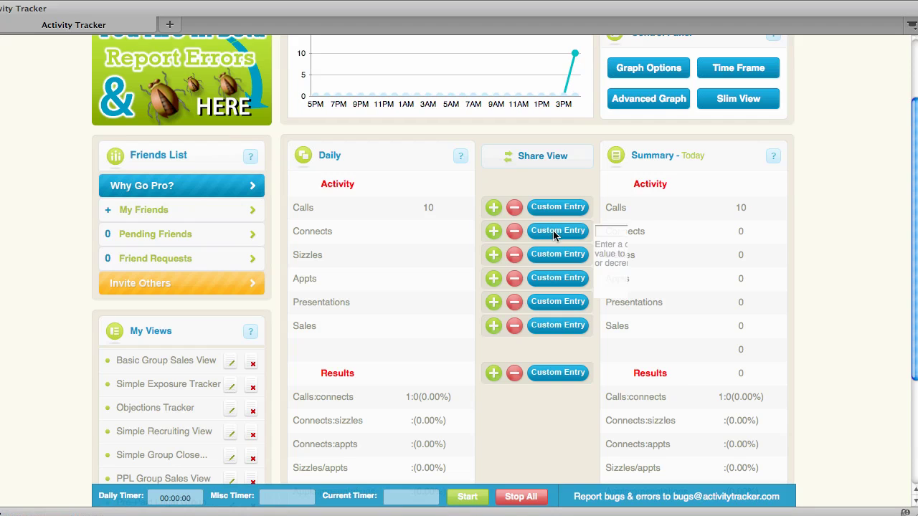
{"action": "type", "text": "5"}
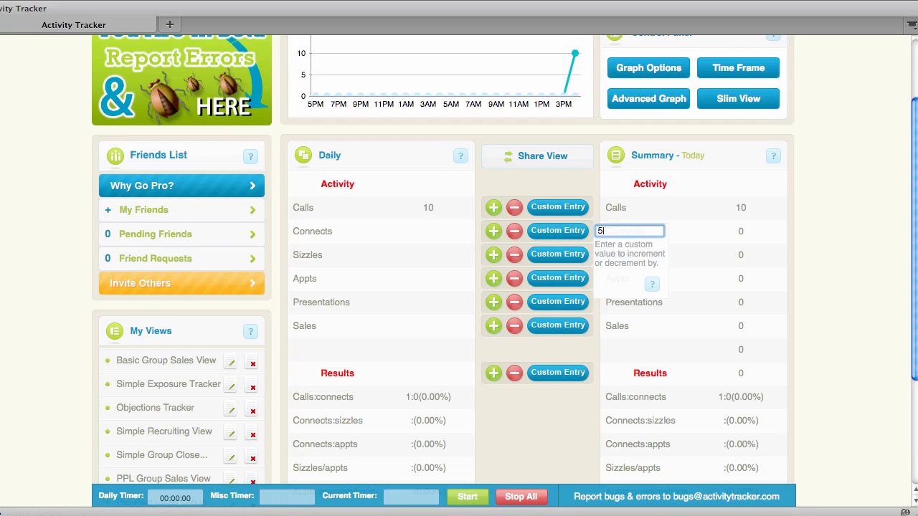
{"action": "left_click", "coordinate": [495, 236]}
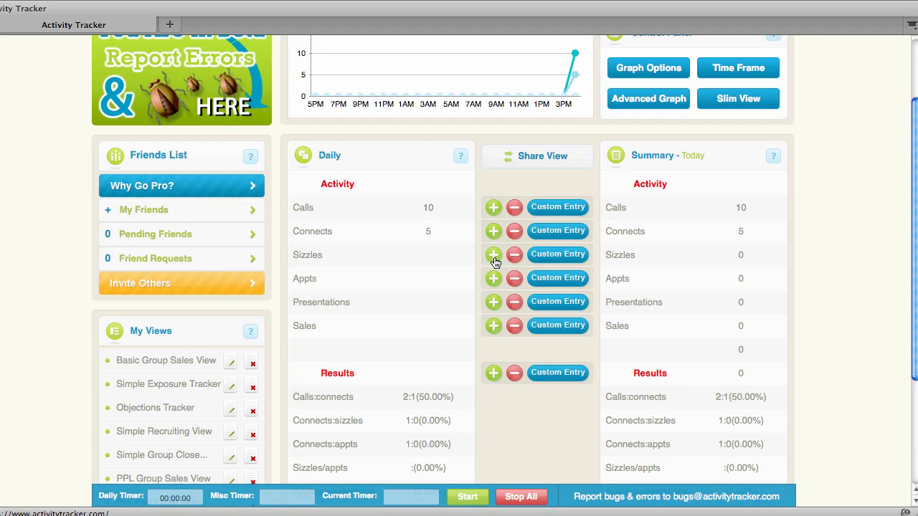
Step: Increment the daily Sizzles count to 4 and the Appts count to 2
{"action": "left_click", "coordinate": [494, 255]}
{"action": "left_click", "coordinate": [494, 255]}
{"action": "left_click", "coordinate": [494, 255]}
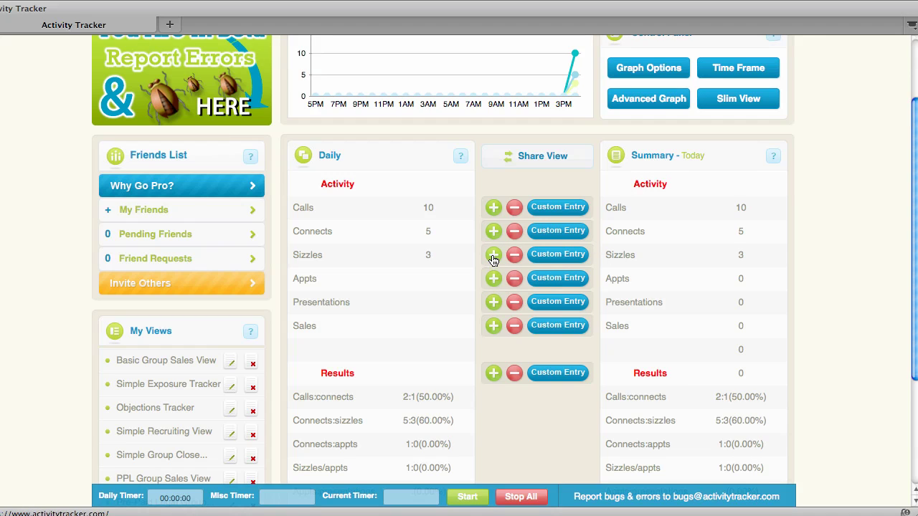
{"action": "left_click", "coordinate": [494, 256]}
{"action": "left_click", "coordinate": [493, 285]}
{"action": "left_click", "coordinate": [493, 285]}
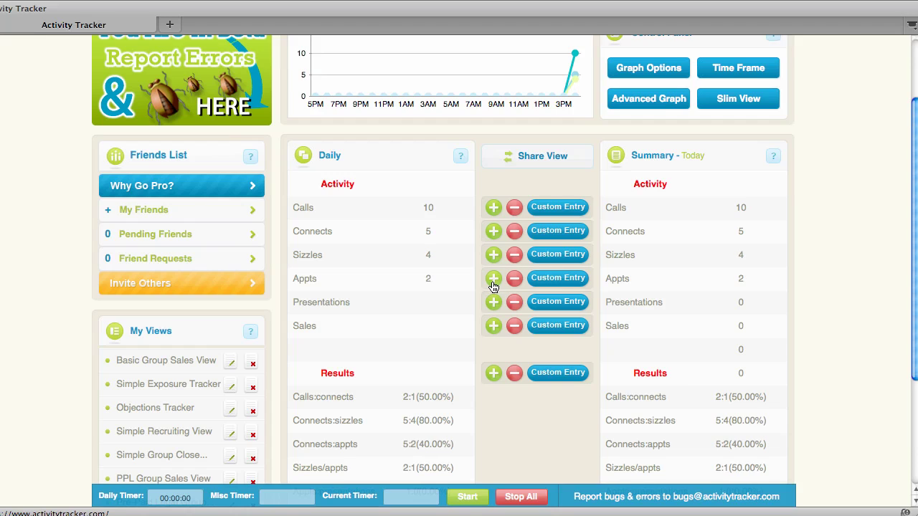
Step: Increment the daily Presentations count to 2 and the Sales count to 1
{"action": "left_click", "coordinate": [494, 303]}
{"action": "left_click", "coordinate": [493, 307]}
{"action": "left_click", "coordinate": [493, 330]}
Step: Review the Simple Recruiting View's graph, daily and summary activity counts, and Results ratios with percentages
{"action": "scroll", "coordinate": [493, 329], "scroll_direction": "down", "scroll_amount": 3}
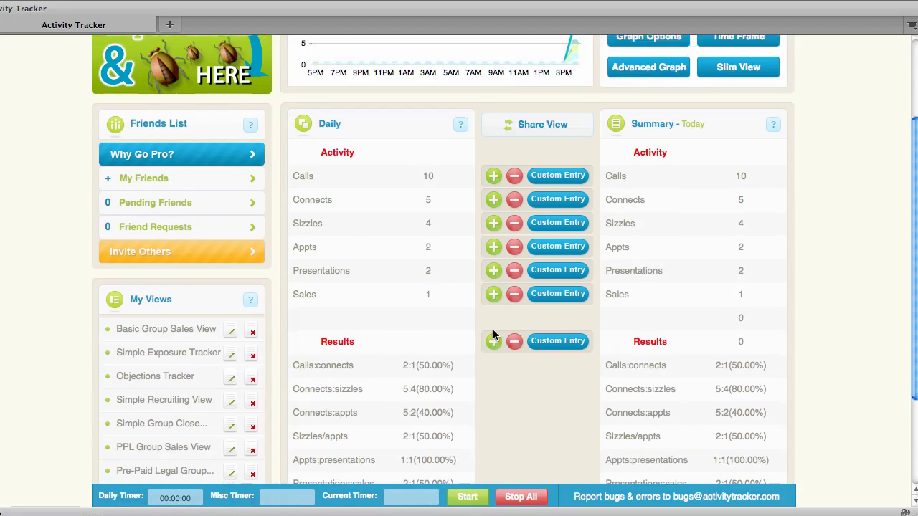
{"action": "scroll", "coordinate": [493, 329], "scroll_direction": "up", "scroll_amount": 5}
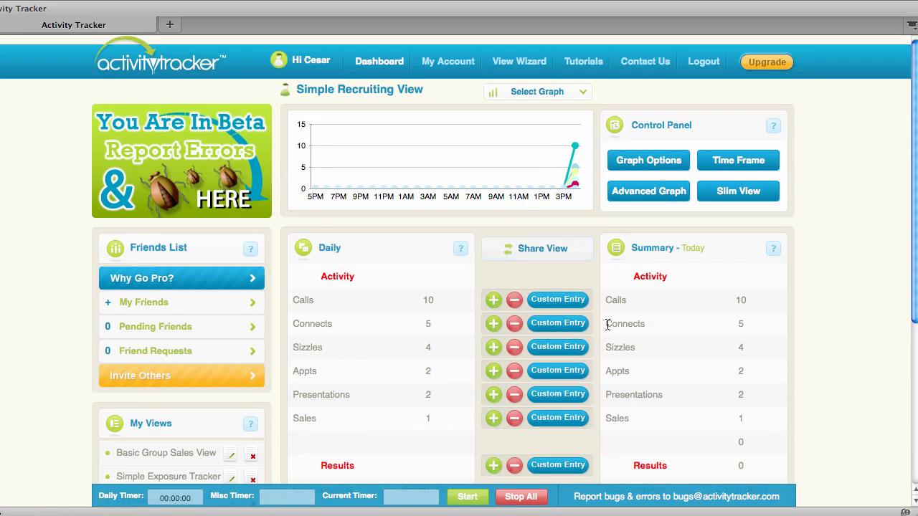
{"action": "scroll", "coordinate": [498, 390], "scroll_direction": "down", "scroll_amount": 5}
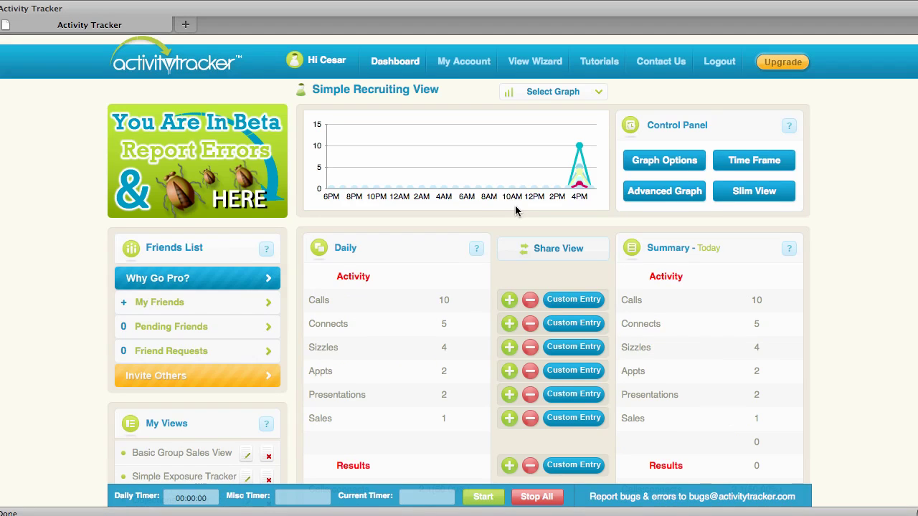
{"action": "scroll", "coordinate": [515, 210], "scroll_direction": "down", "scroll_amount": 5}
{"action": "scroll", "coordinate": [515, 208], "scroll_direction": "up", "scroll_amount": 3}
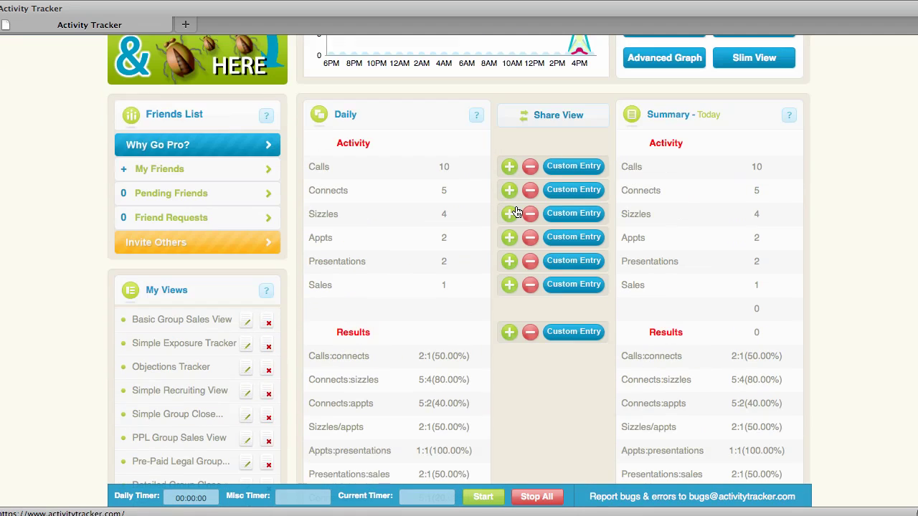
{"action": "scroll", "coordinate": [516, 212], "scroll_direction": "up", "scroll_amount": 3}
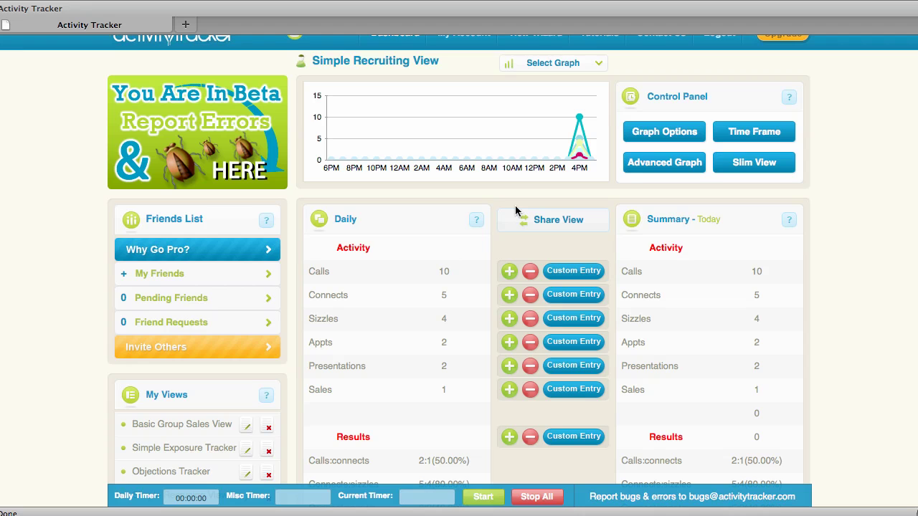
{"action": "scroll", "coordinate": [515, 210], "scroll_direction": "down", "scroll_amount": 7}
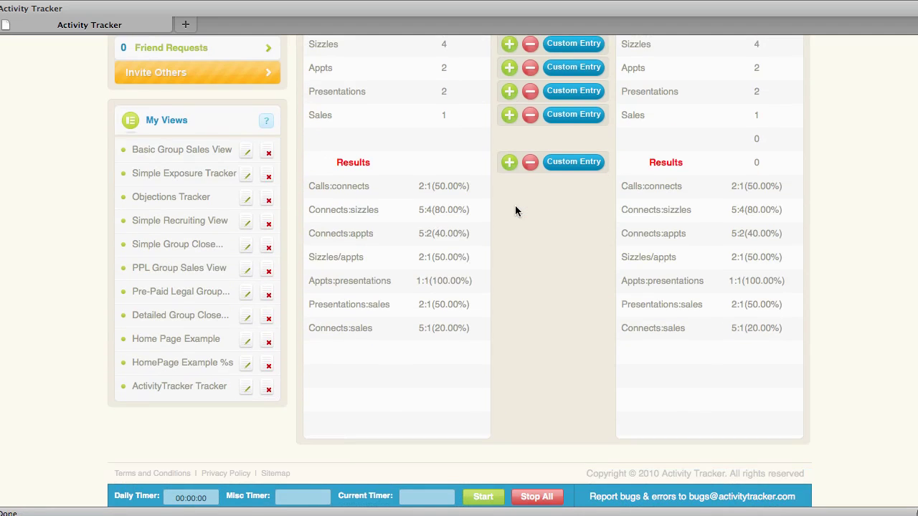
{"action": "scroll", "coordinate": [515, 210], "scroll_direction": "up", "scroll_amount": 4}
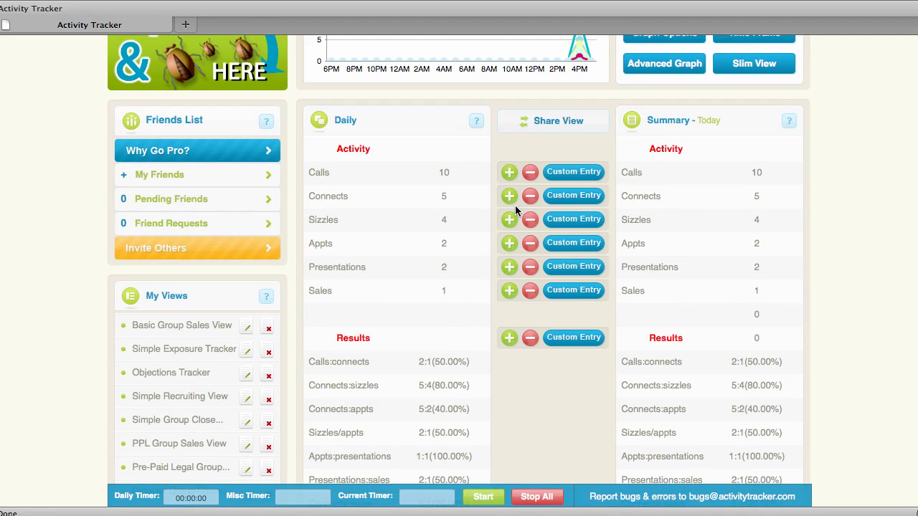
{"action": "scroll", "coordinate": [514, 205], "scroll_direction": "down", "scroll_amount": 1}
{"action": "scroll", "coordinate": [515, 205], "scroll_direction": "up", "scroll_amount": 4}
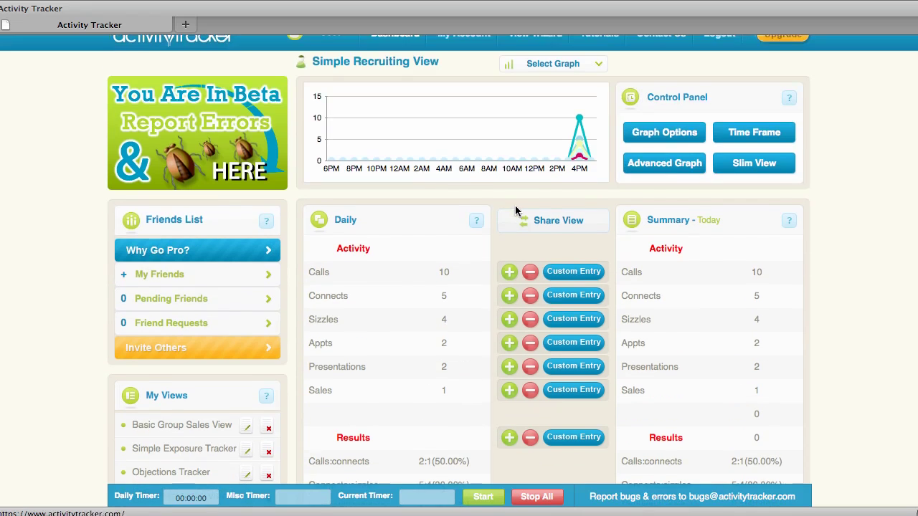
{"action": "scroll", "coordinate": [514, 207], "scroll_direction": "up", "scroll_amount": 1}
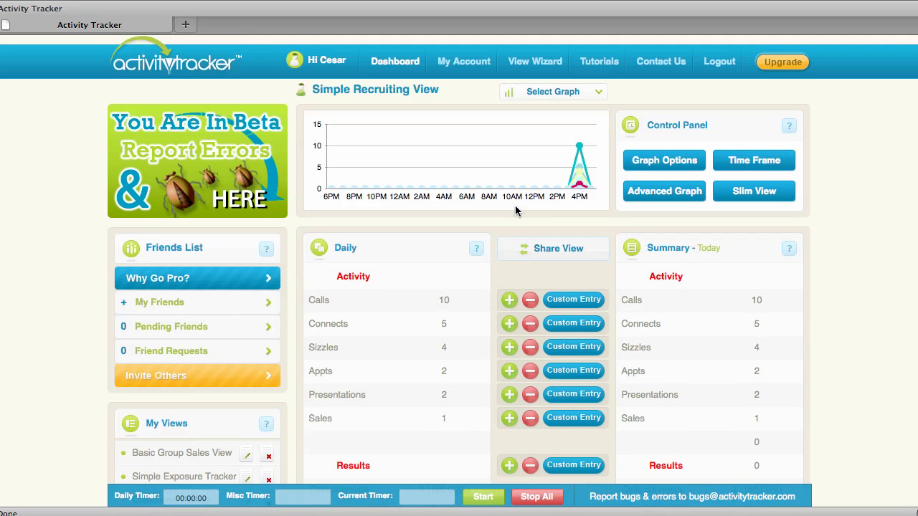